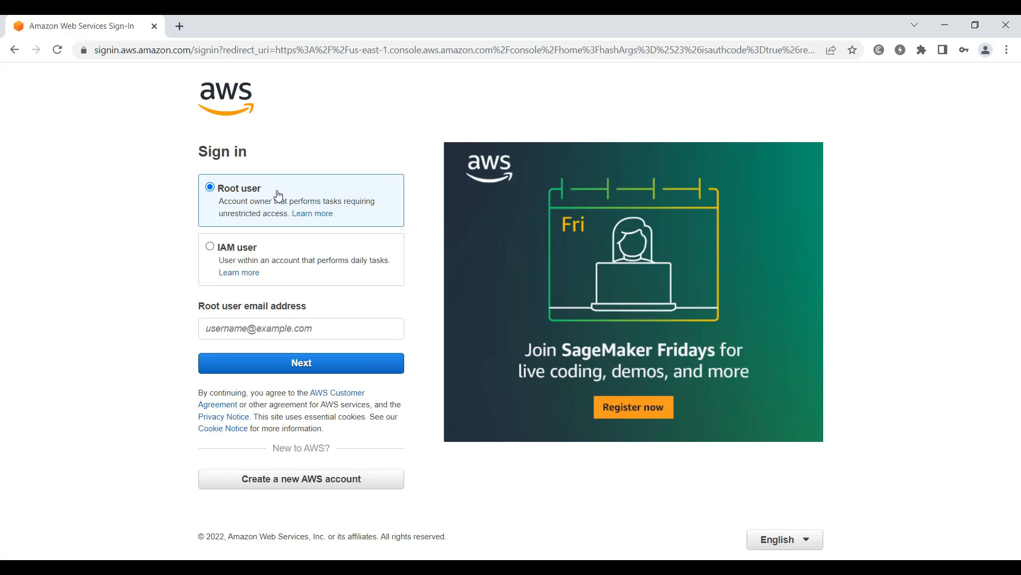
Choose root user as the account type for signing in to the AWS console
click(223, 247)
click(232, 191)
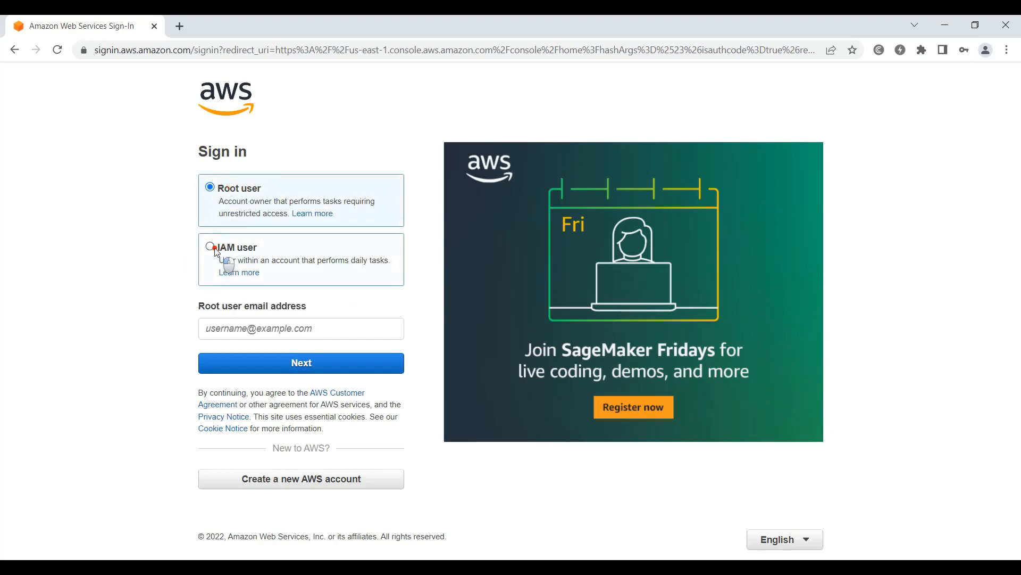
click(210, 246)
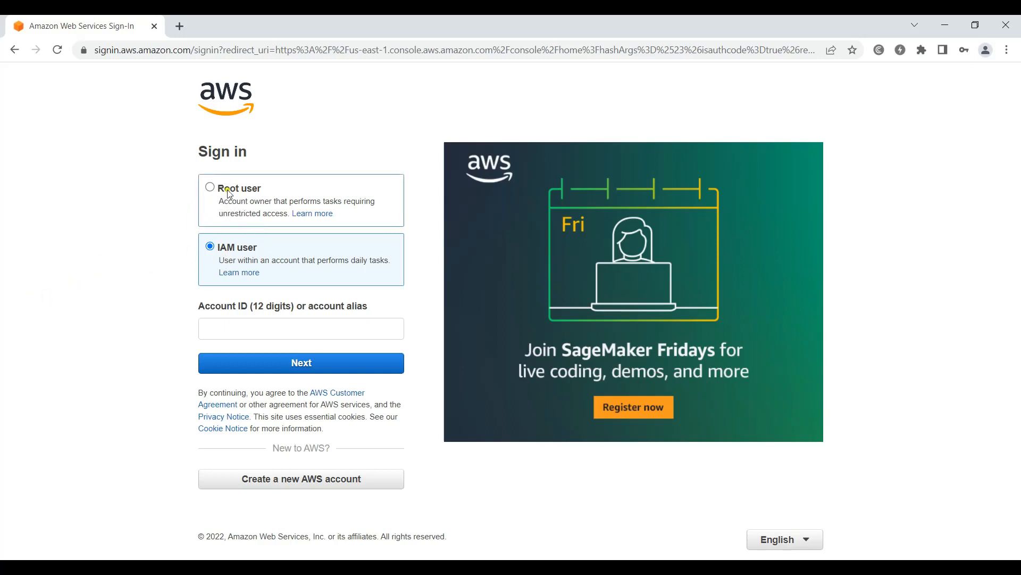
click(211, 190)
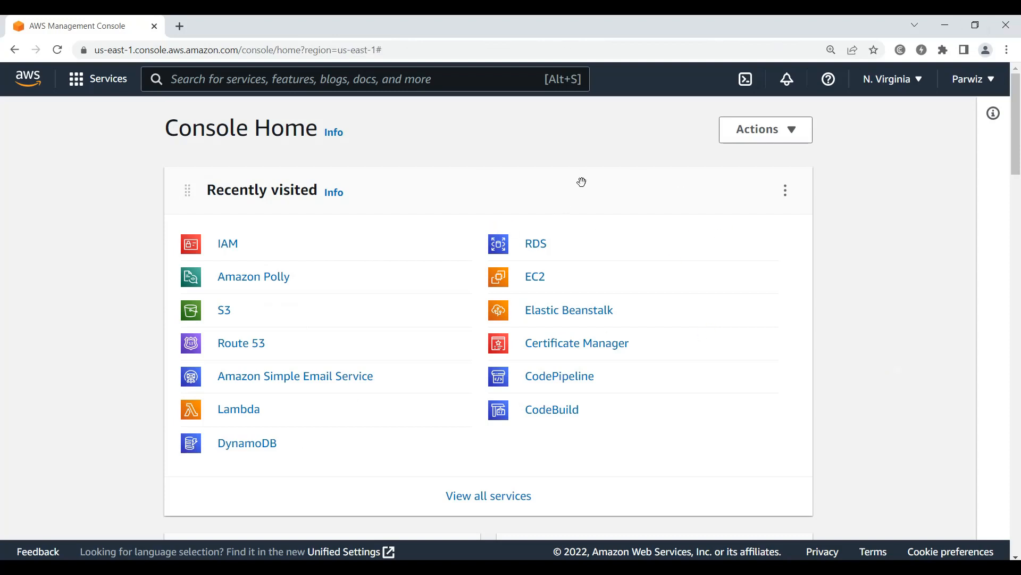
Open the users section of the IAM service and start adding a user named test
click(229, 245)
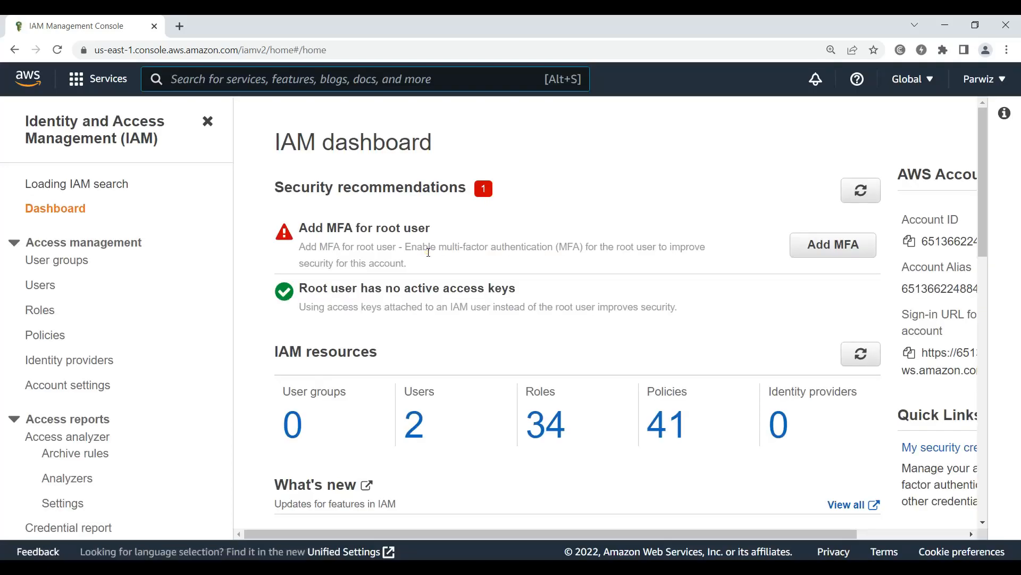
click(35, 284)
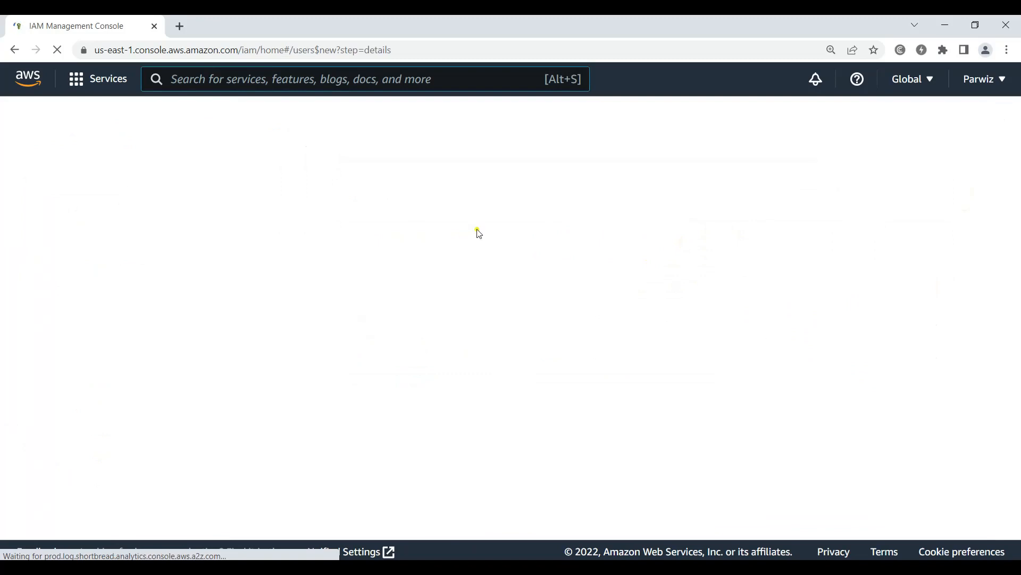
click(387, 243)
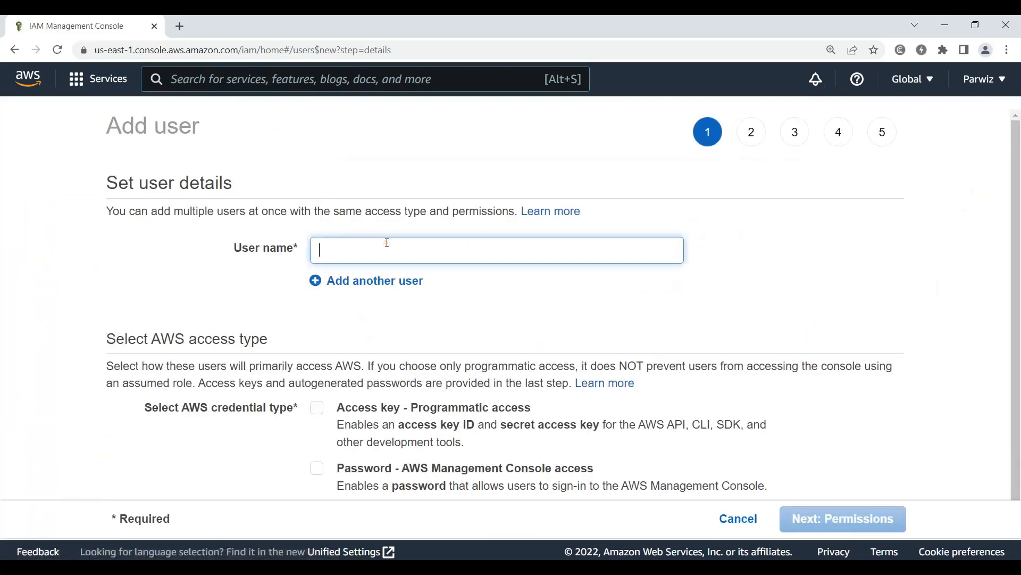
text(test)
Give the user AWS Management Console password access with an autogenerated password and required reset, and continue to permissions
scroll(394, 266, down, 1)
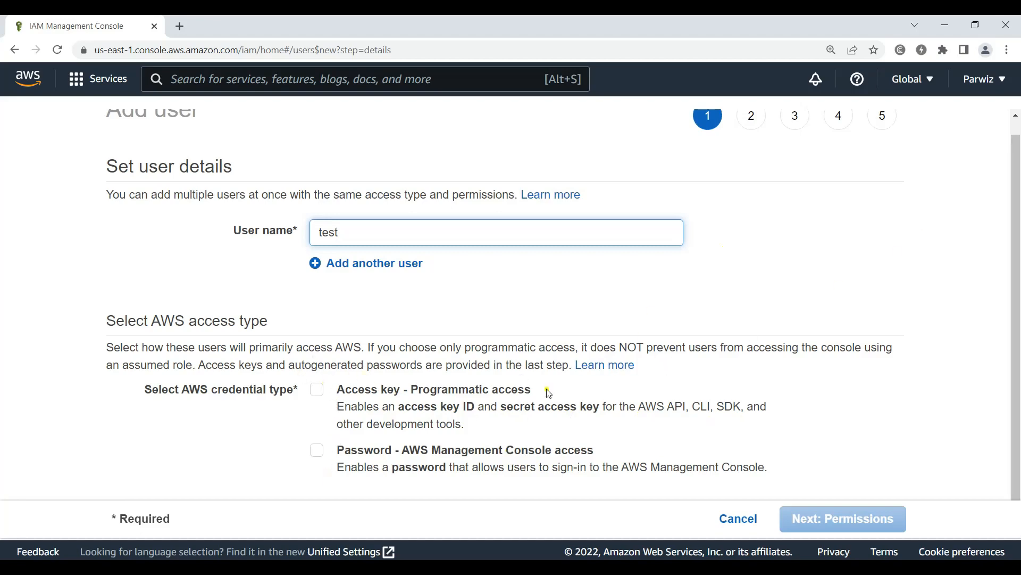
click(319, 451)
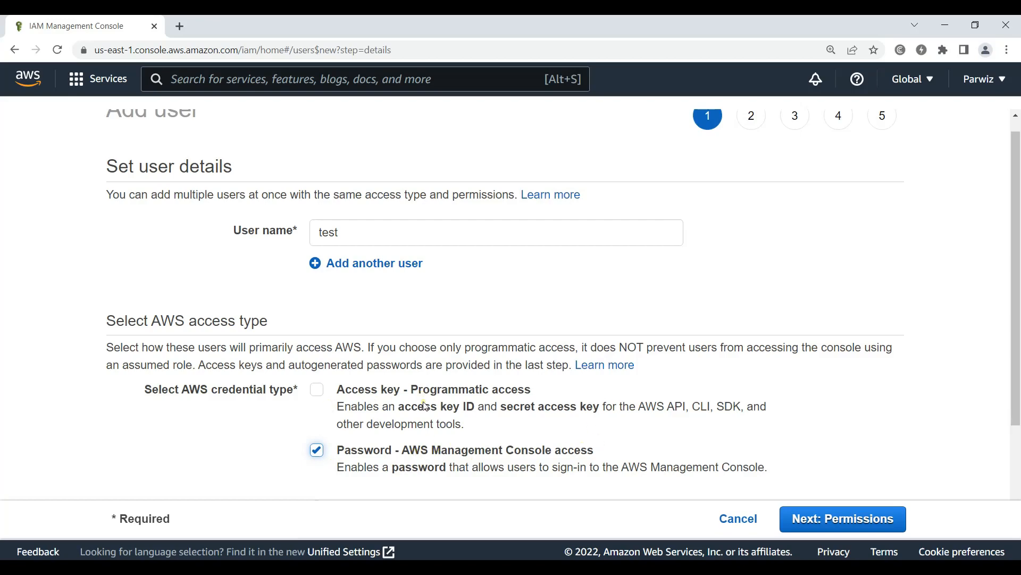
scroll(878, 449, down, 3)
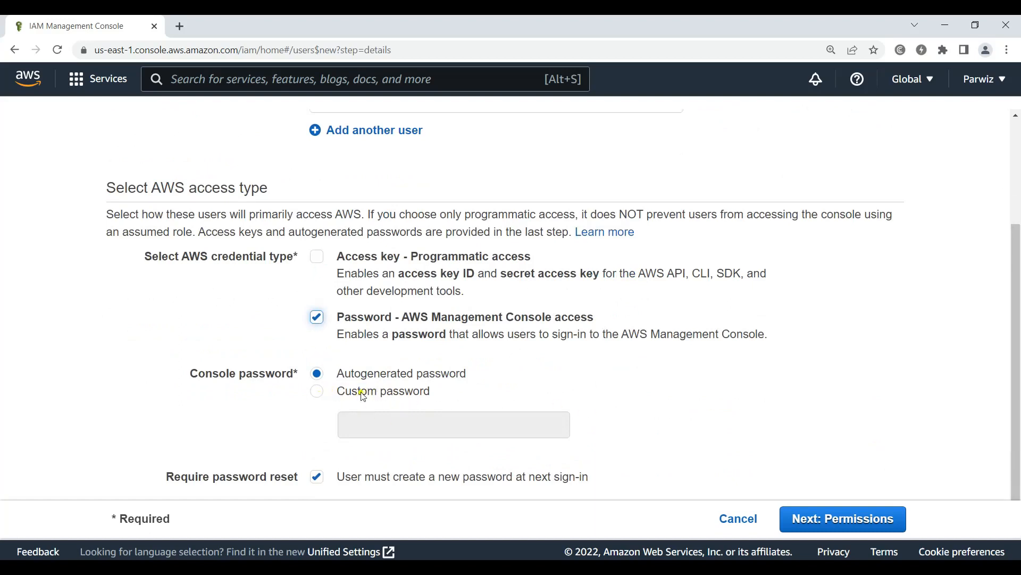
scroll(395, 394, down, 1)
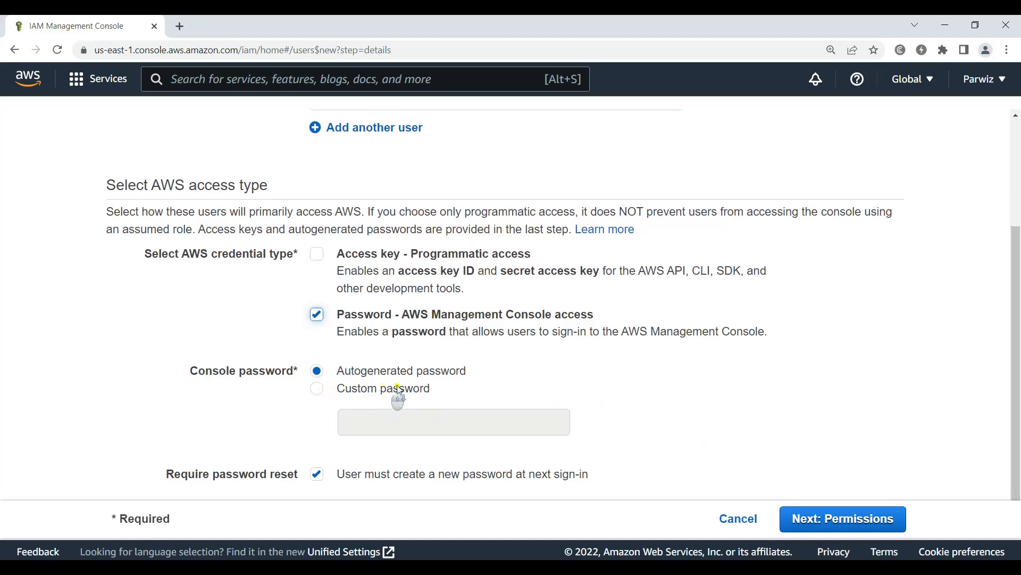
click(841, 523)
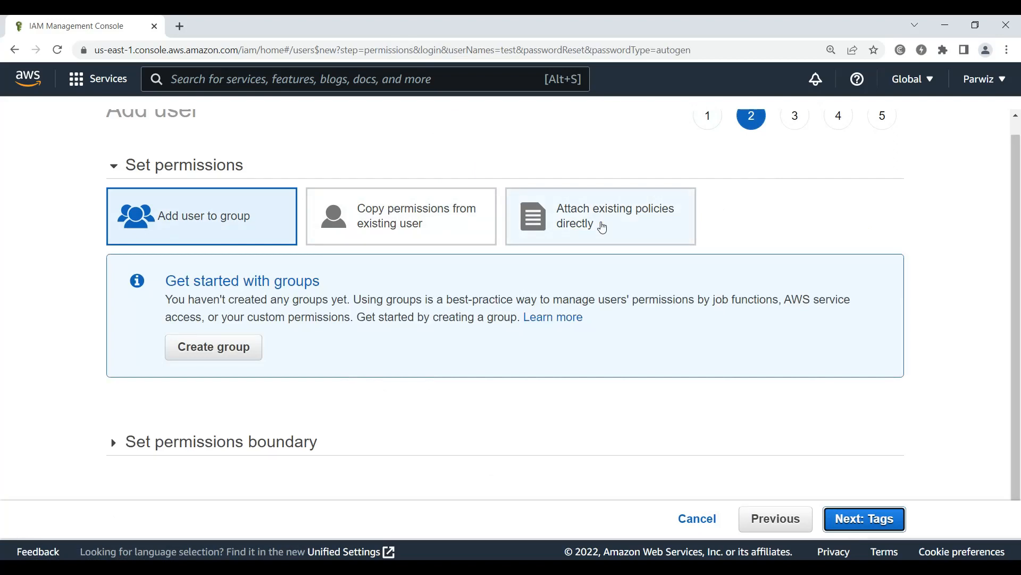
Attach the existing AmazonDynamoDBFullAccess policy directly to the user, filtering the policies by "Dynamo", and continue to tags
click(602, 228)
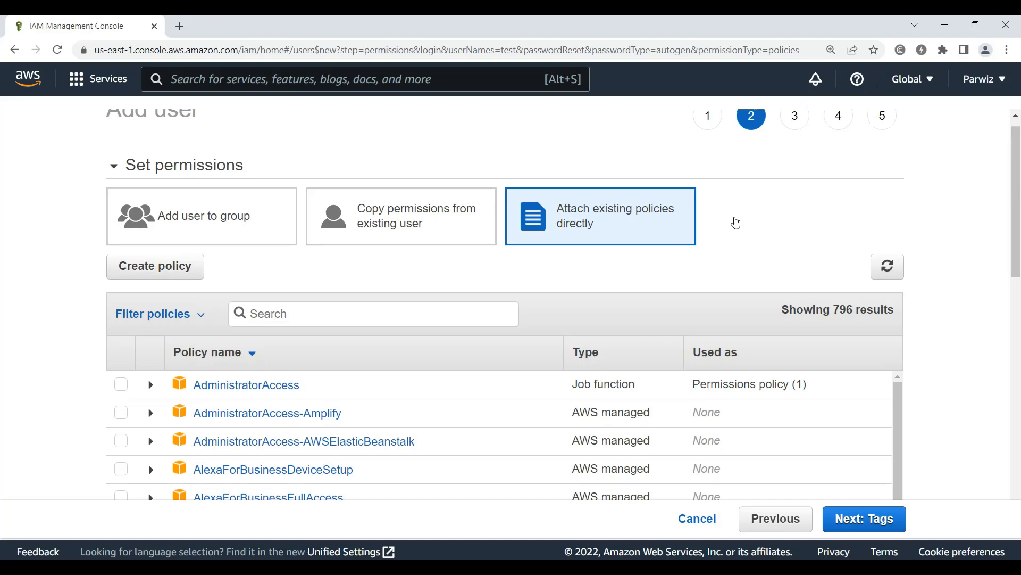
scroll(736, 222, down, 1)
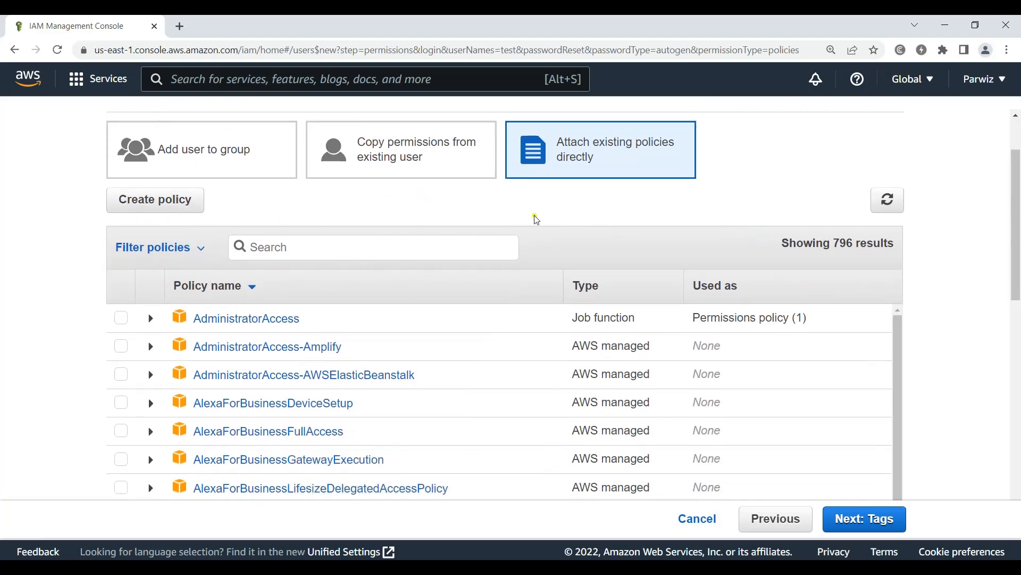
scroll(534, 219, down, 2)
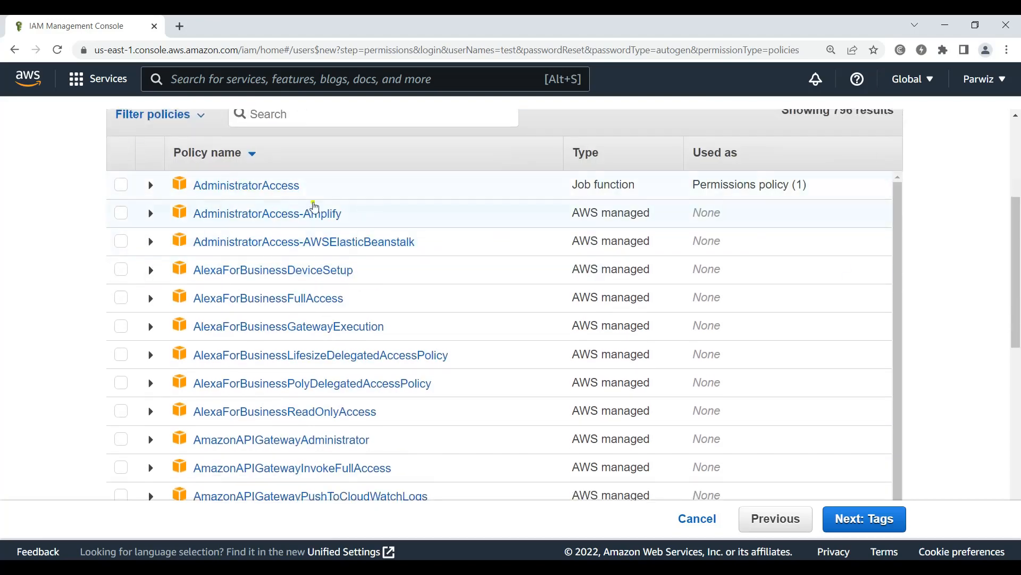
scroll(435, 220, up, 1)
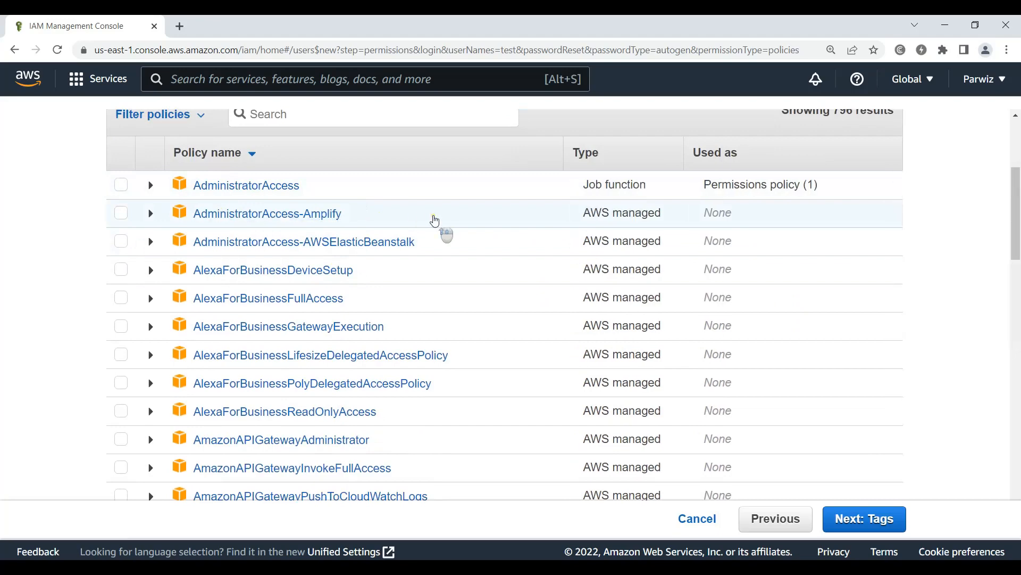
scroll(625, 283, up, 3)
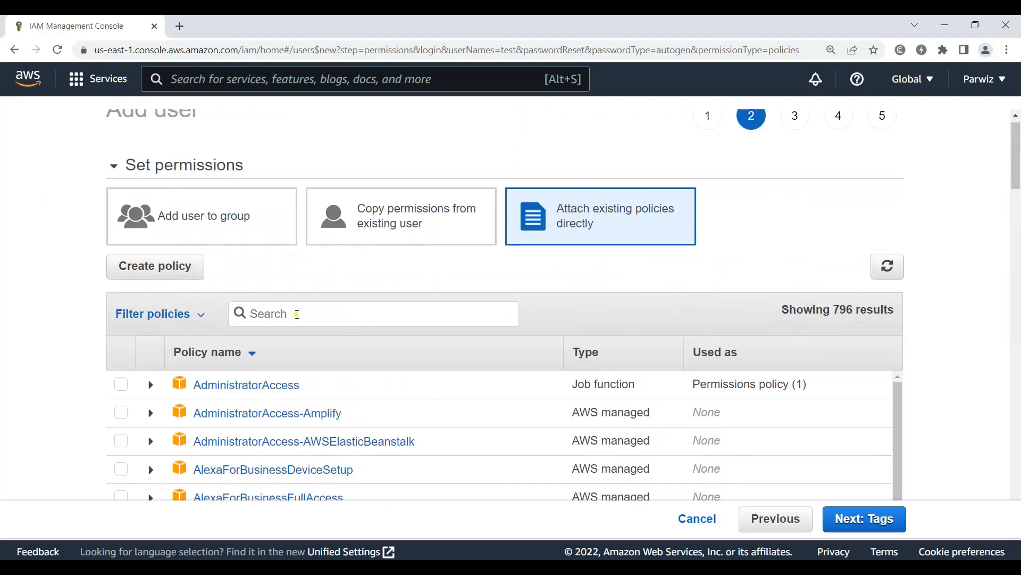
click(324, 312)
text(Dynamo)
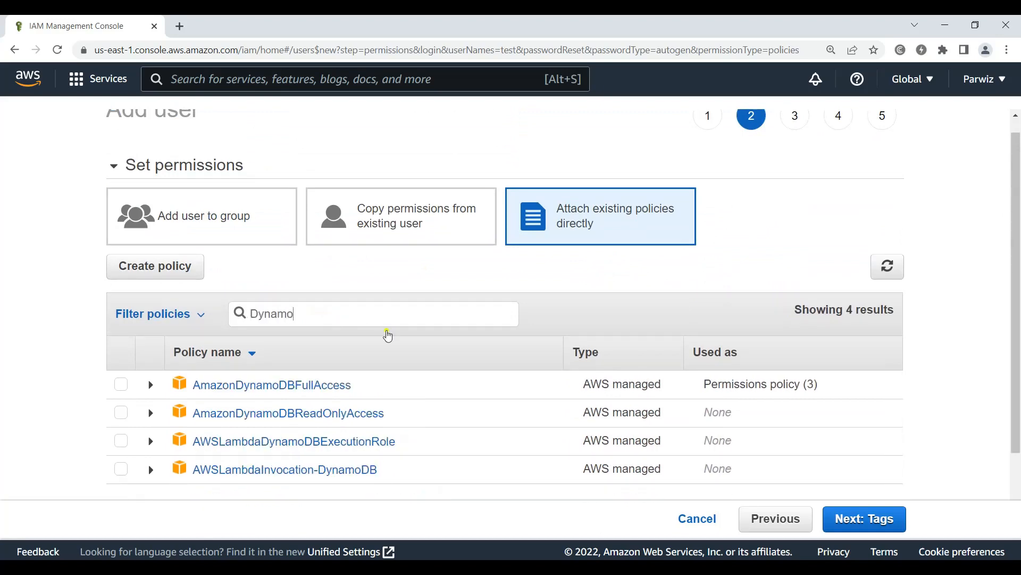
click(121, 384)
scroll(657, 341, down, 1)
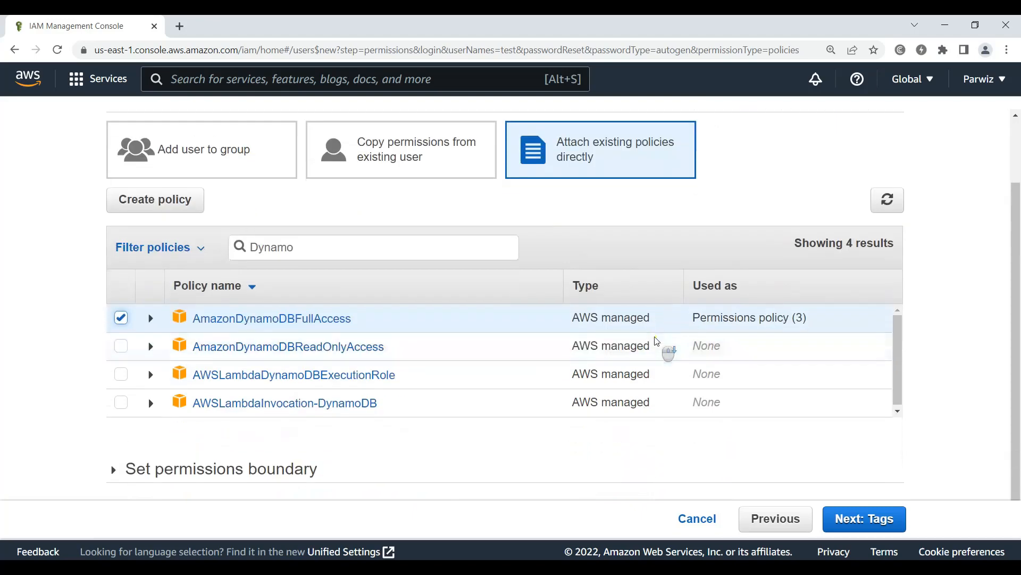
click(878, 518)
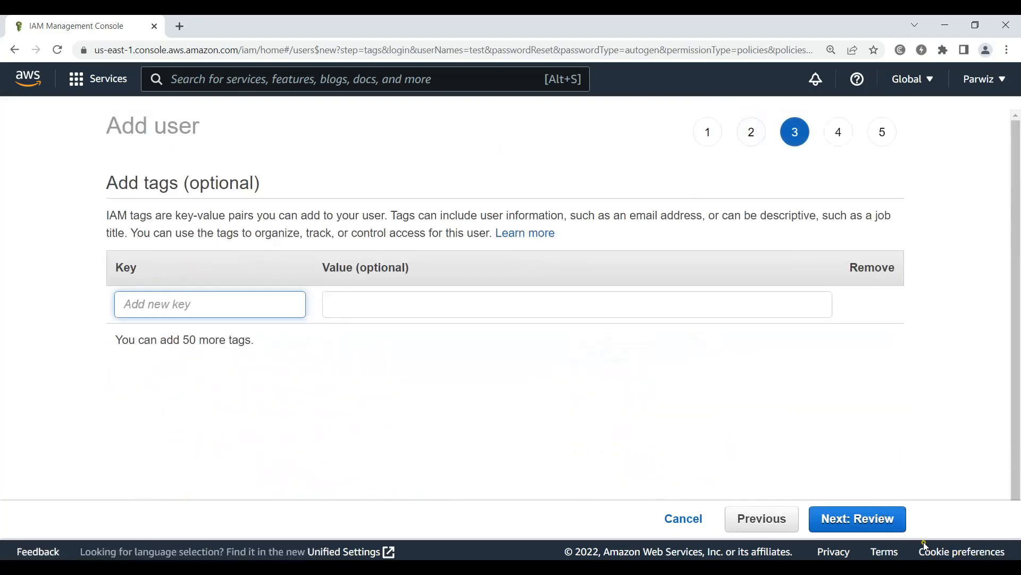
Skip the optional tags, review the user's details and create the user
click(869, 519)
scroll(787, 392, down, 3)
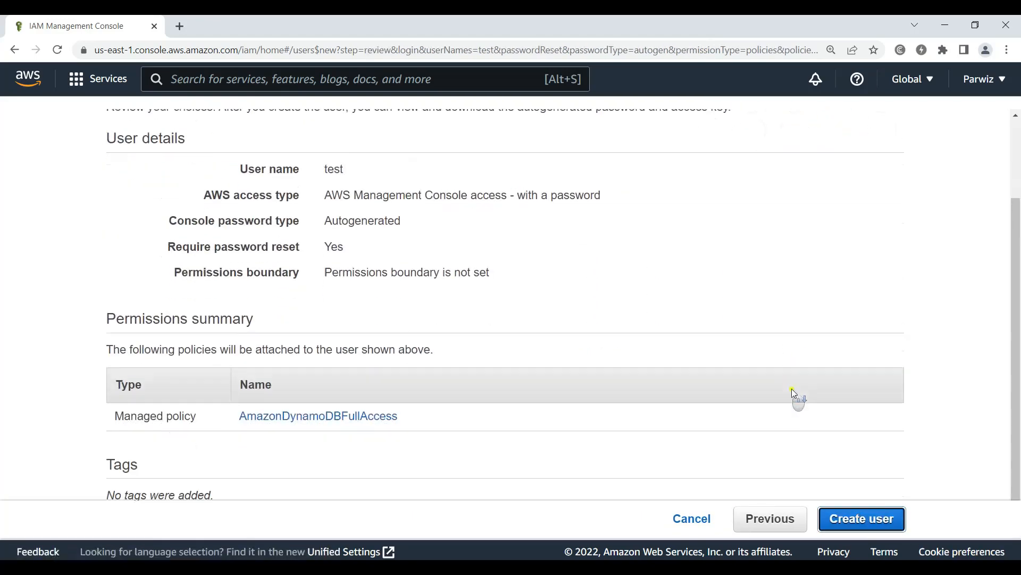
click(875, 520)
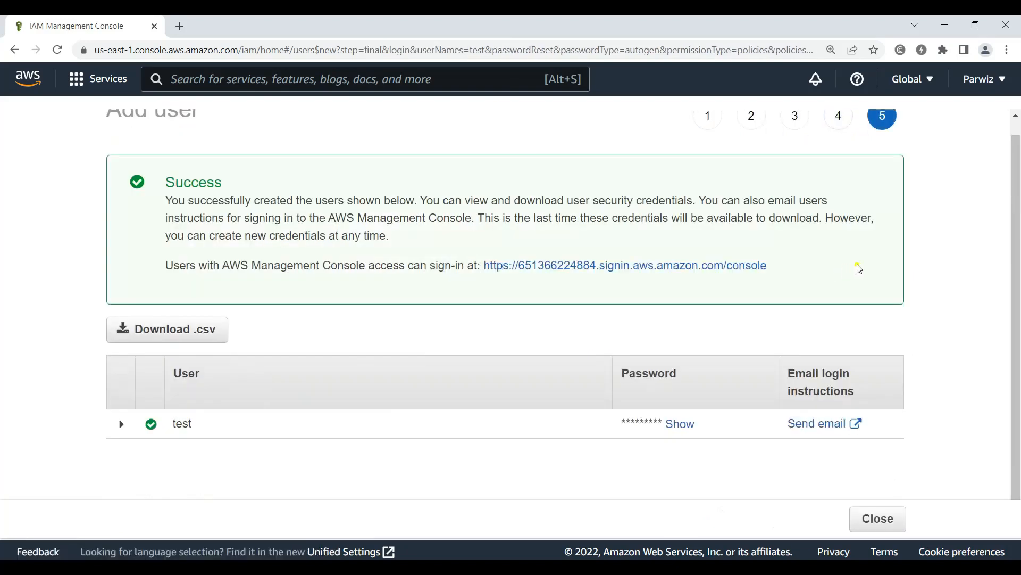
Reveal the new user's generated password and copy it and the console sign-in URL into Notepad
click(691, 424)
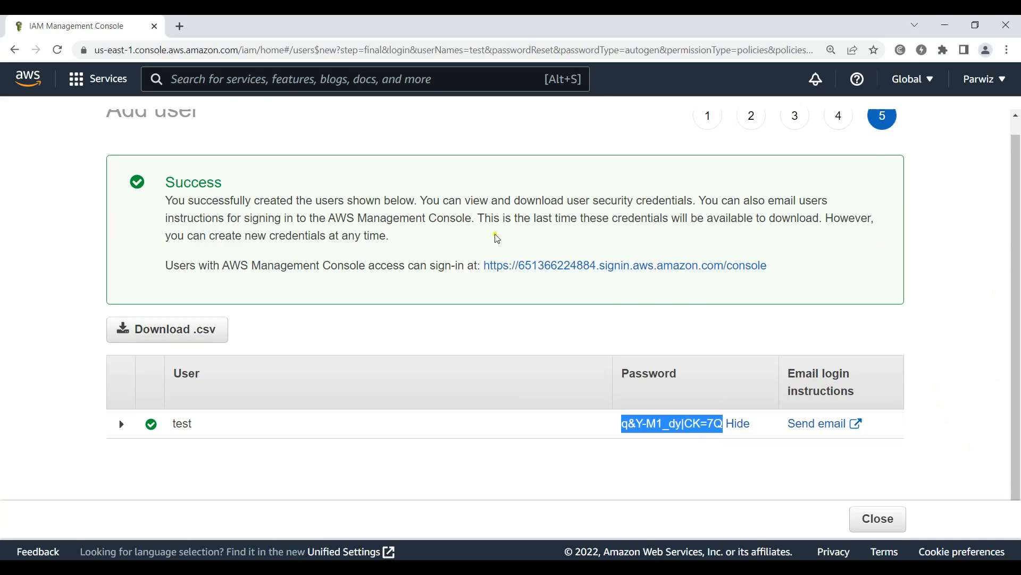
drag(825, 285, 487, 272)
key(alt+Tab)
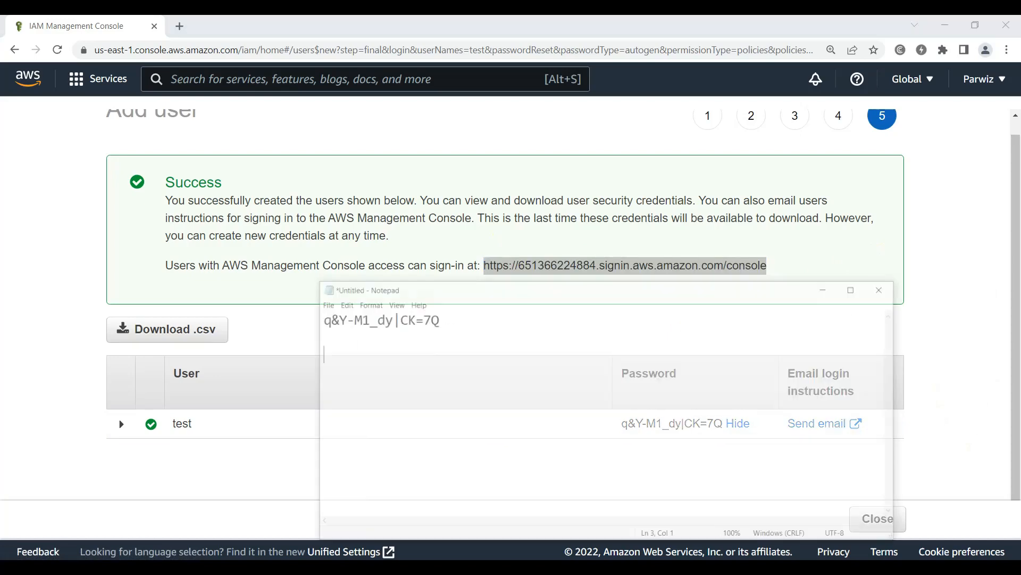
text(https://651366224884.signin.aws.amazon.com/console)
key(ctrl+s)
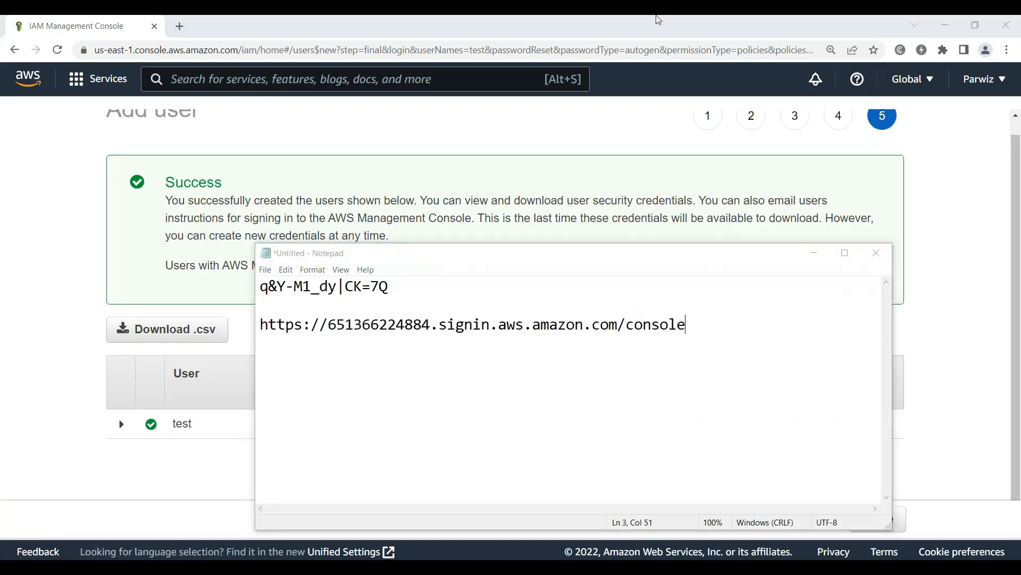
click(745, 218)
click(814, 252)
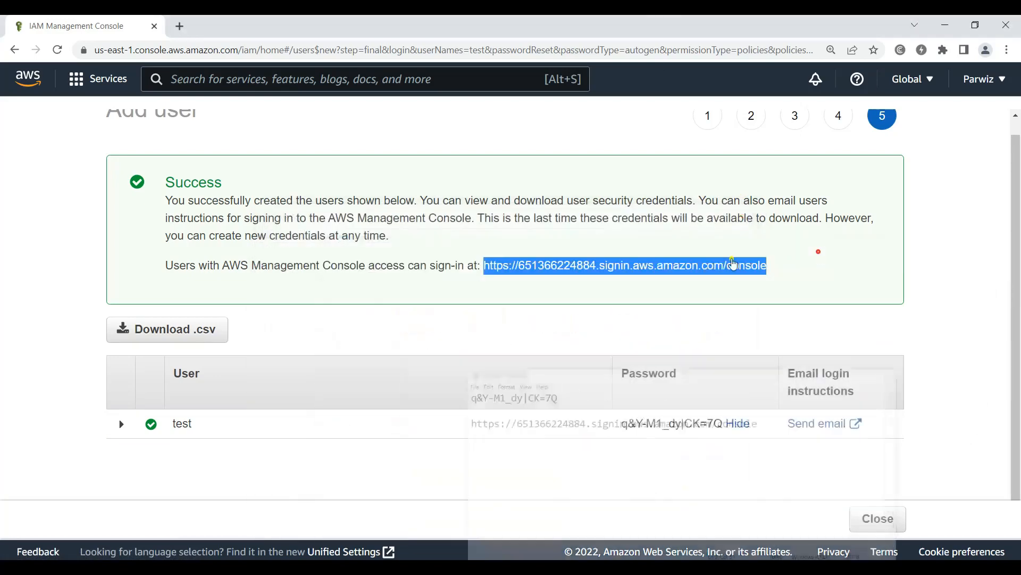
Sign out of the root user's AWS account
click(982, 280)
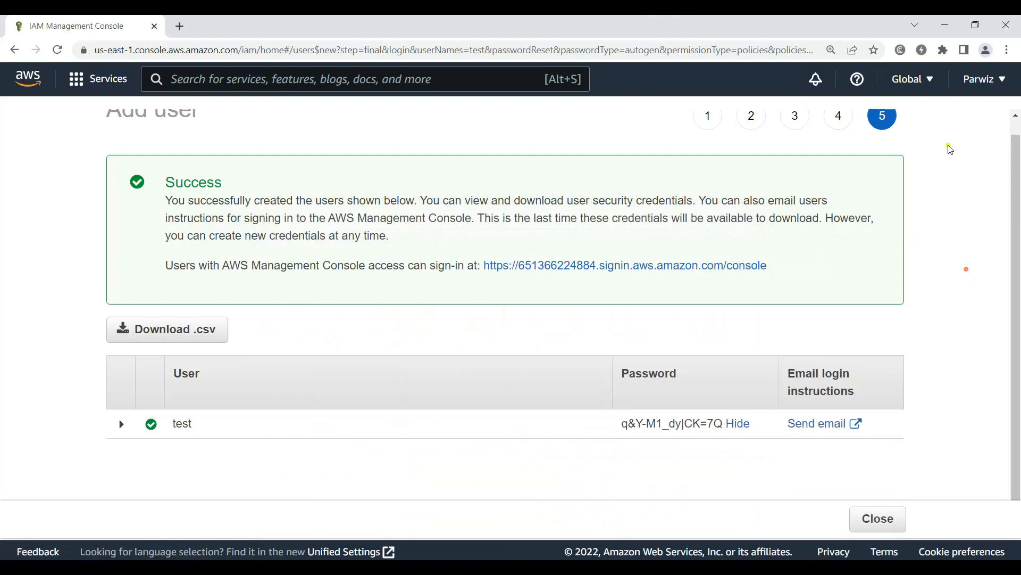
click(997, 79)
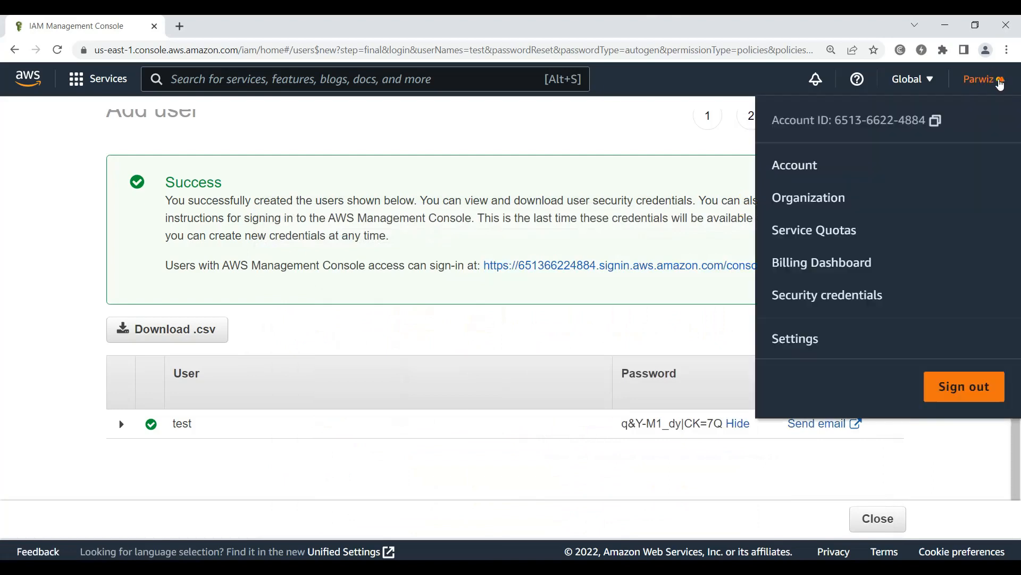
click(964, 387)
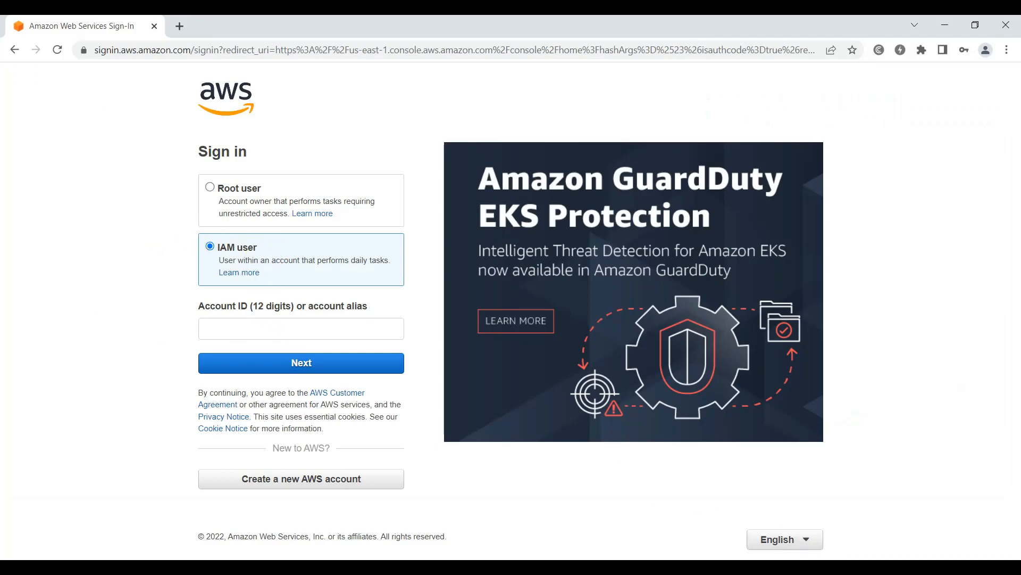
Copy the account ID from the sign-in URL in Notepad and submit it on the AWS IAM user sign-in form
key(alt+Tab)
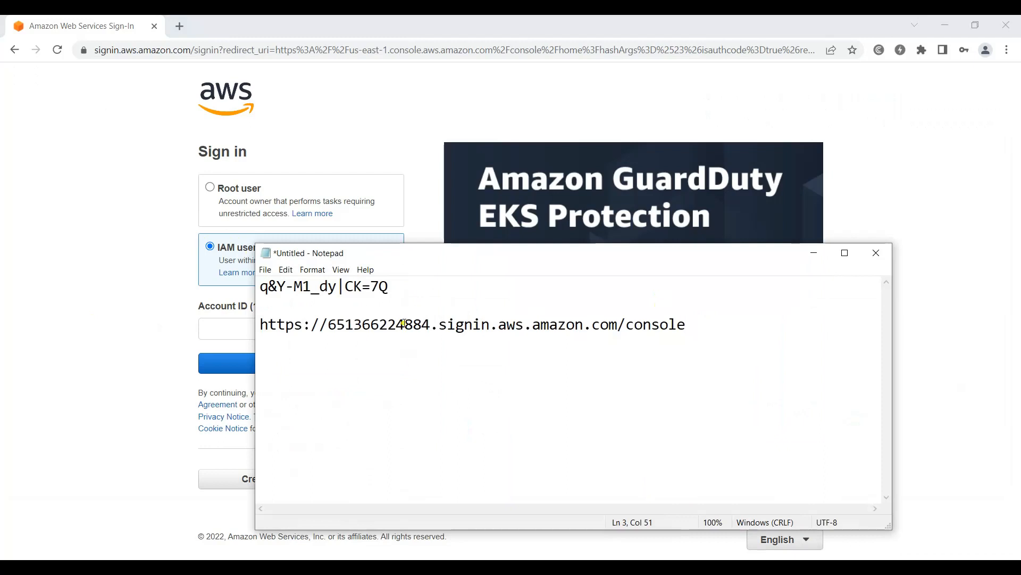
drag(439, 325, 331, 326)
drag(432, 326, 325, 328)
key(ctrl+c)
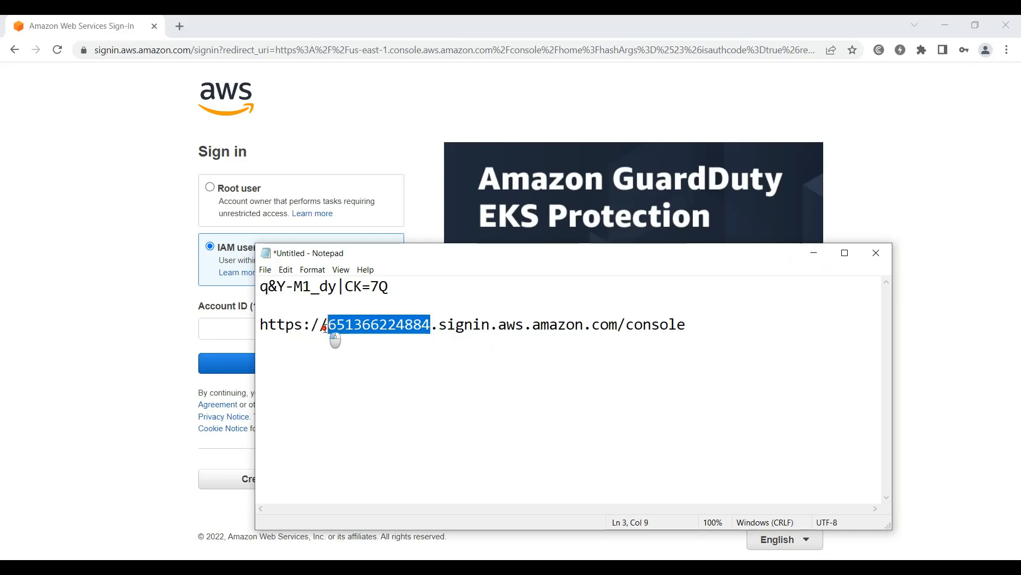
click(813, 254)
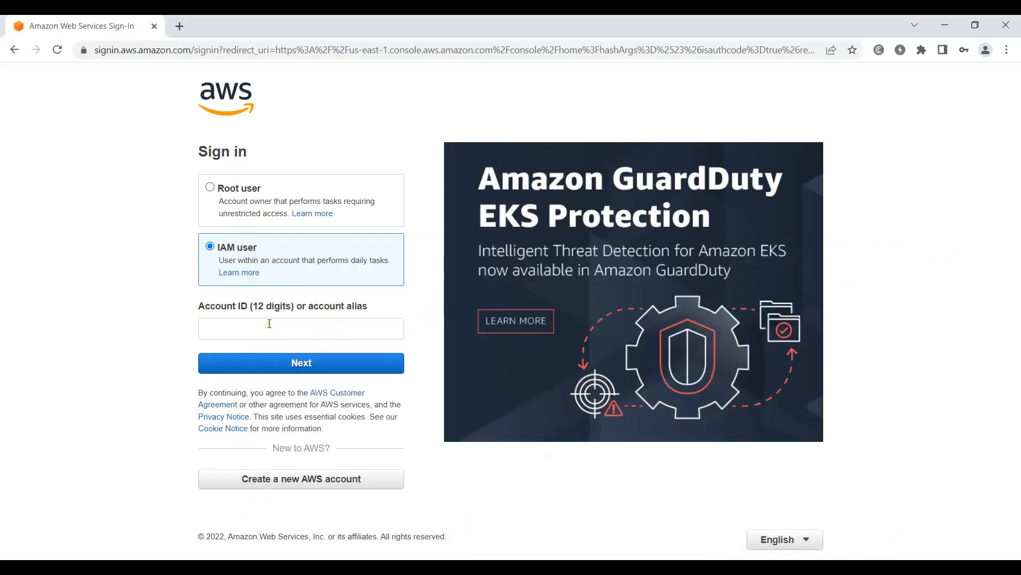
click(269, 324)
key(ctrl+v)
key(Return)
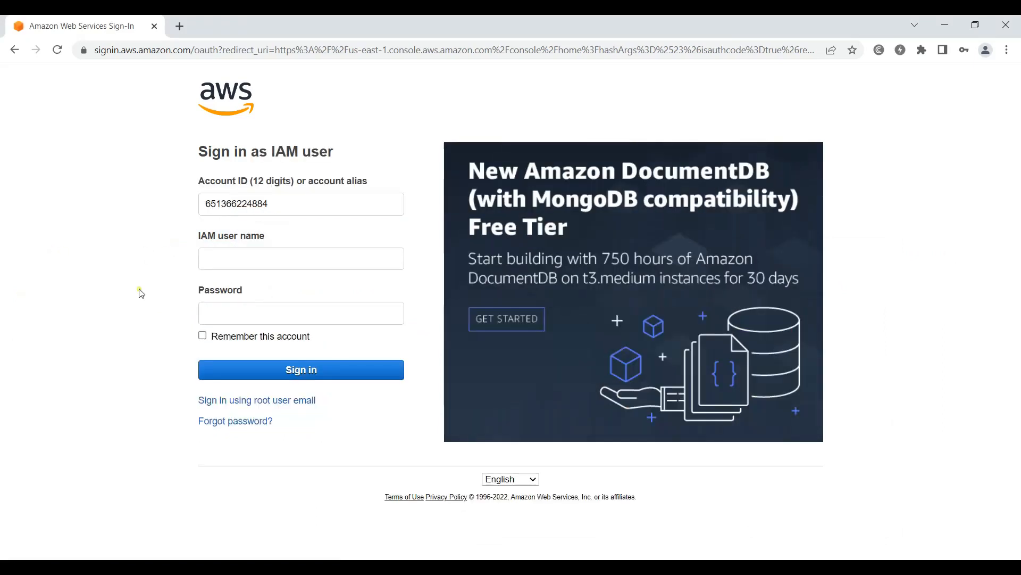
Enter the IAM user name test, fill in the account password copied from Notepad, and sign in
click(311, 260)
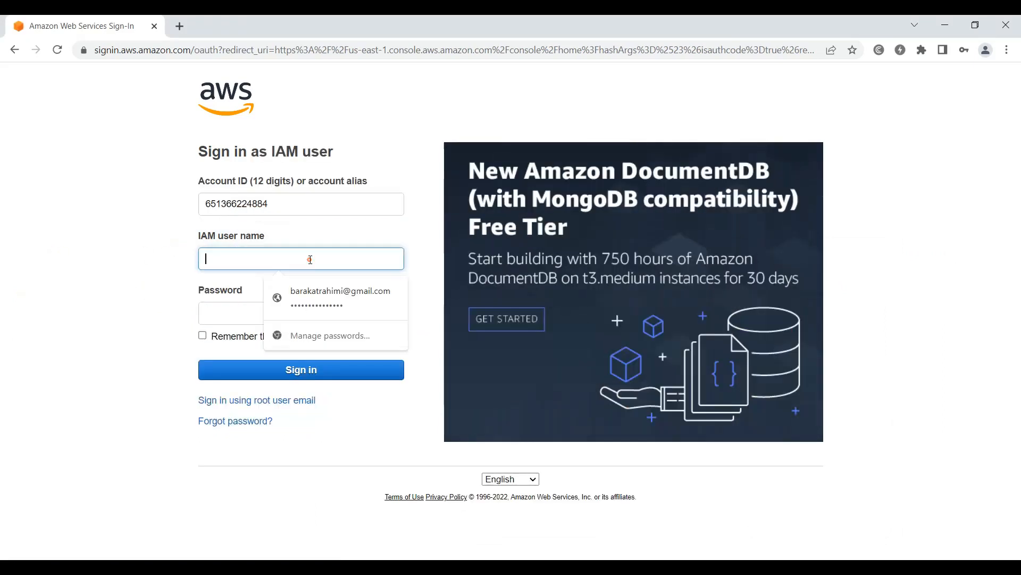
text(test)
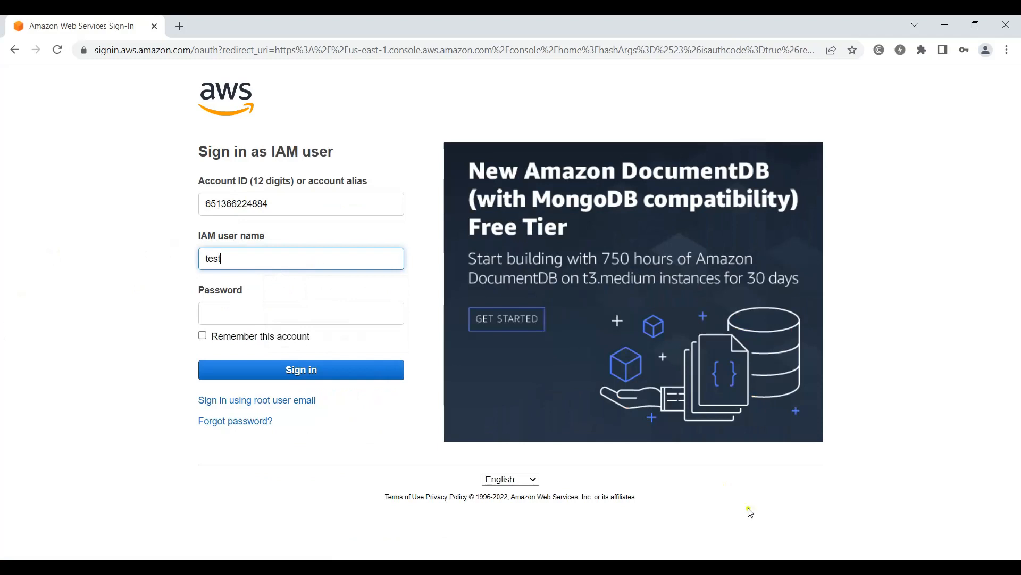
key(alt+Tab)
drag(391, 288, 244, 286)
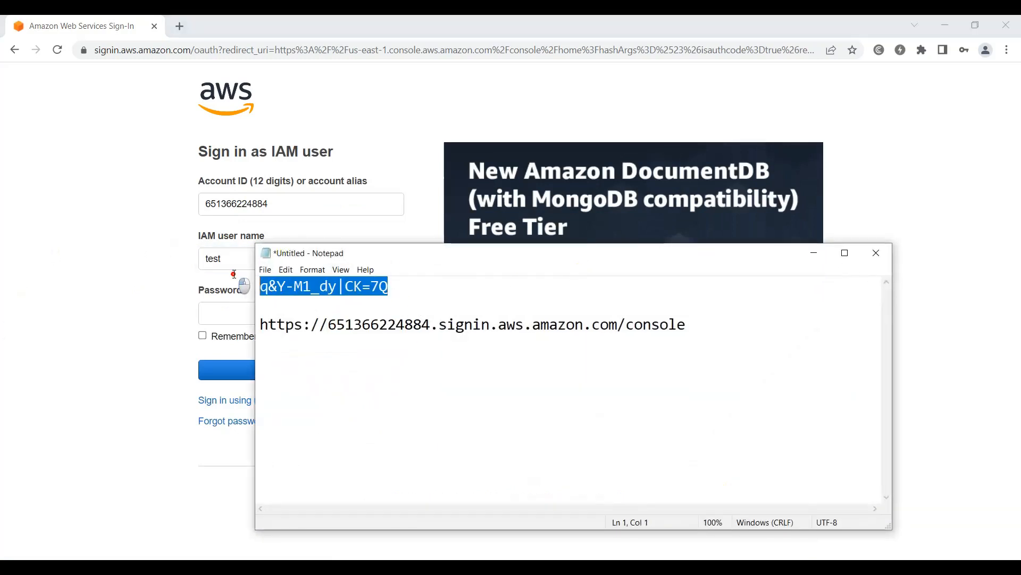
key(ctrl+c)
key(alt+Tab)
key(Tab)
key(ctrl+v)
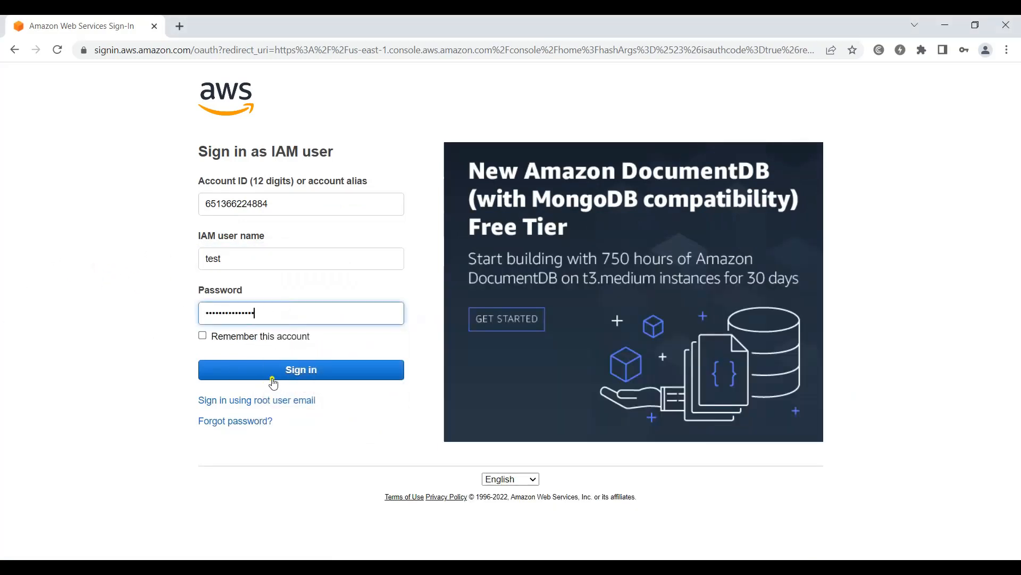
key(Return)
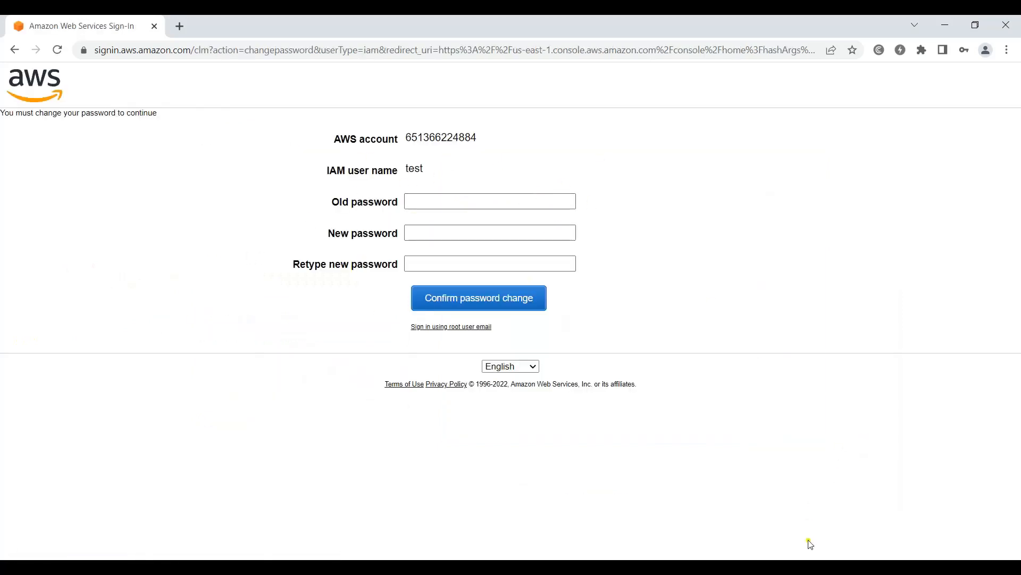
Fill in the old password and change the last character of the copy in Notepad to make a new password
key(alt+Tab)
click(410, 278)
key(BackSpace)
text(S)
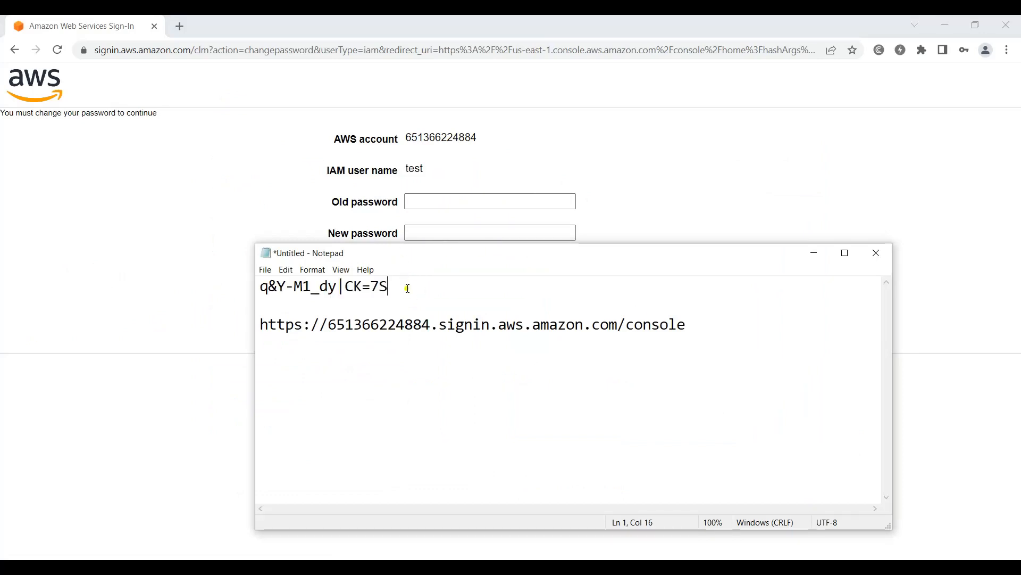
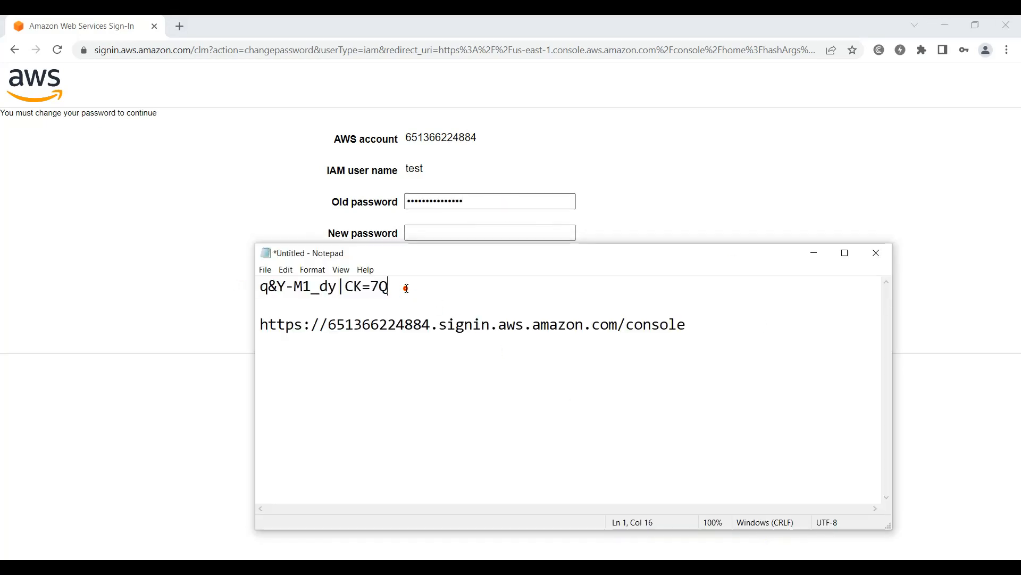
text(S)
key(ctrl+a)
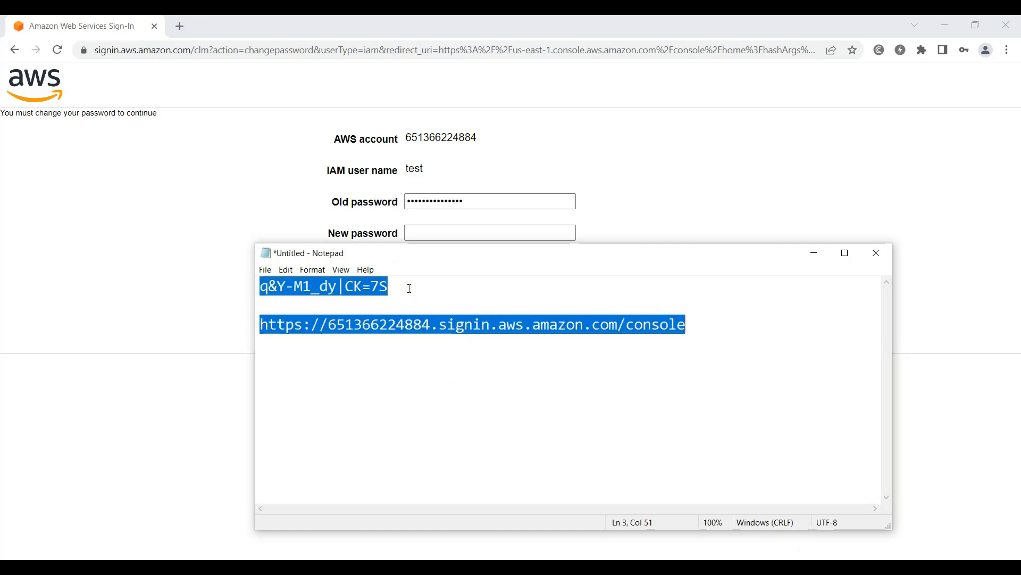
triple_click(405, 288)
Fill in and retype the new password, confirm the password change, and decline saving it in the browser
click(702, 177)
click(570, 233)
key(ctrl+v)
key(Tab)
key(ctrl+v)
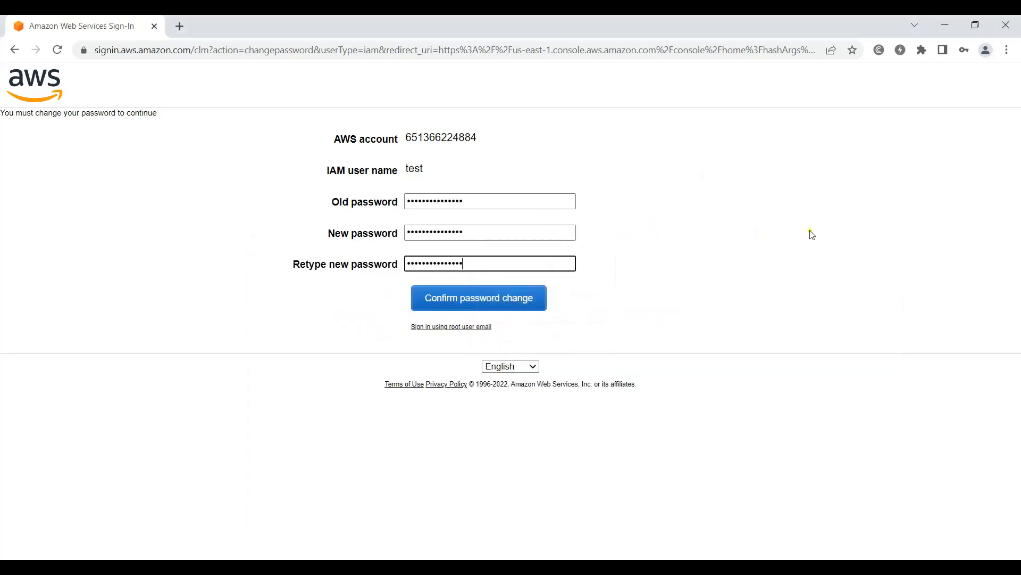
click(500, 302)
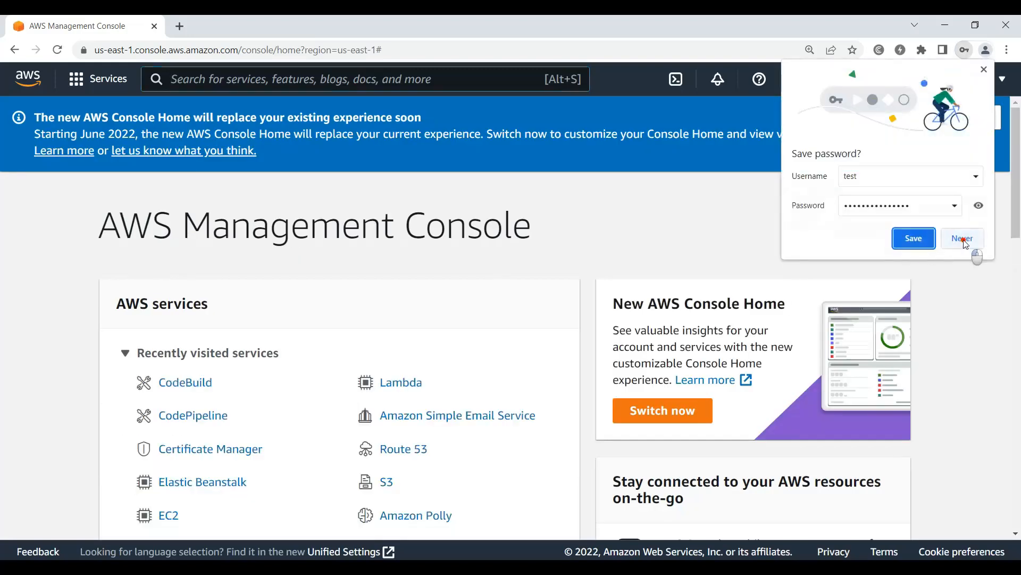
click(963, 237)
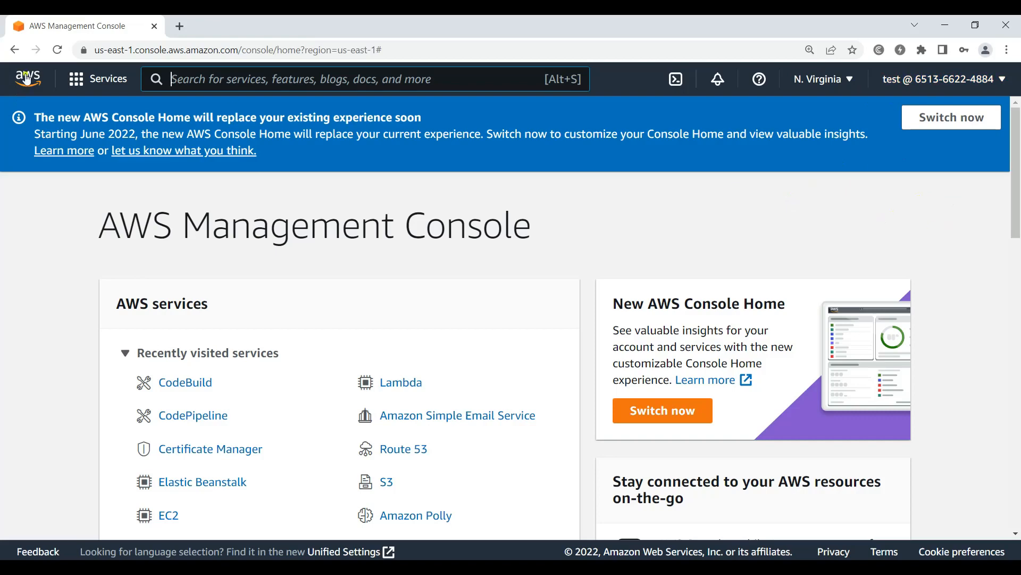
Open DynamoDB from the recently visited services and examine its dashboard as the test user
scroll(388, 308, down, 4)
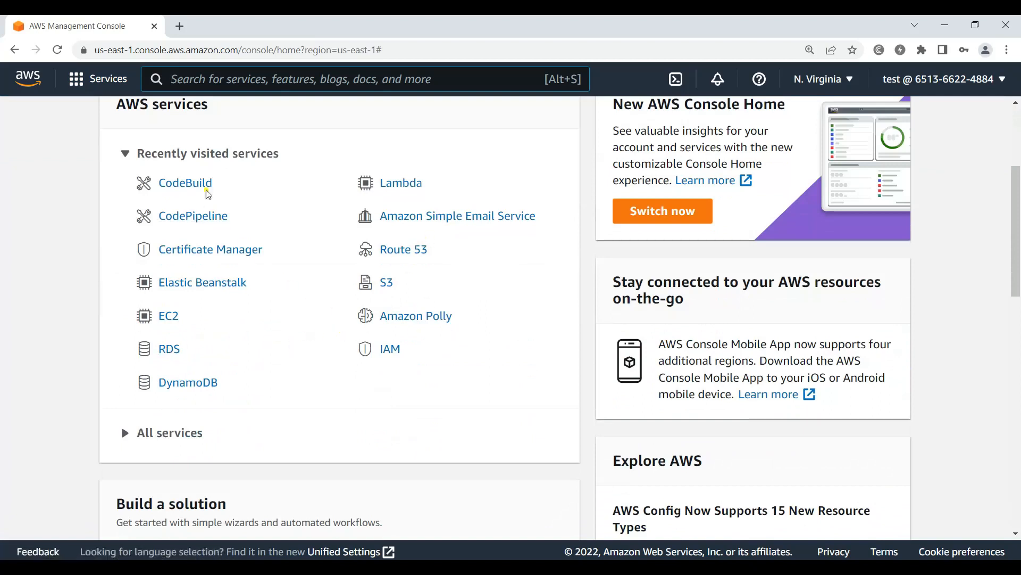
click(204, 387)
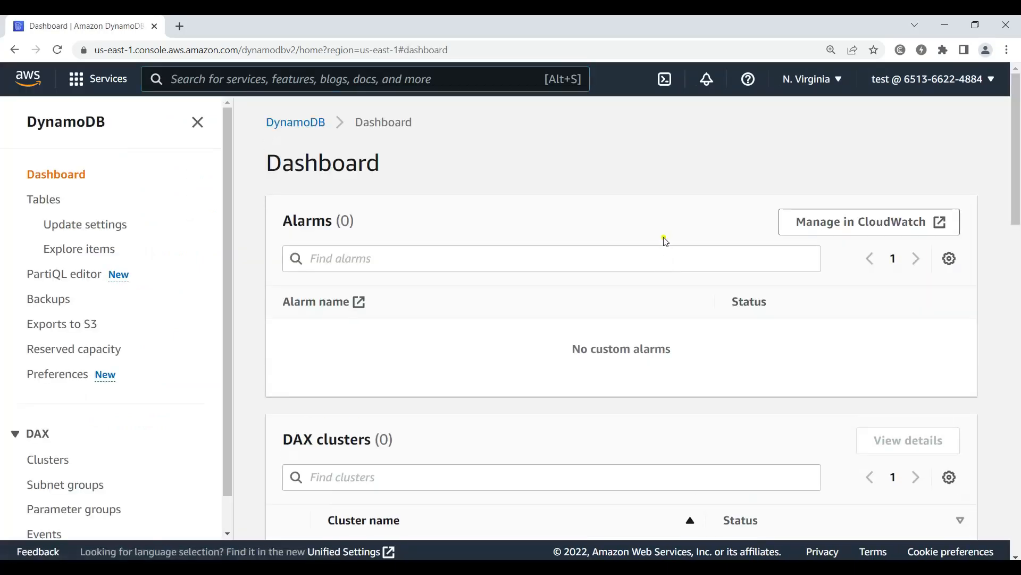
scroll(606, 242, down, 3)
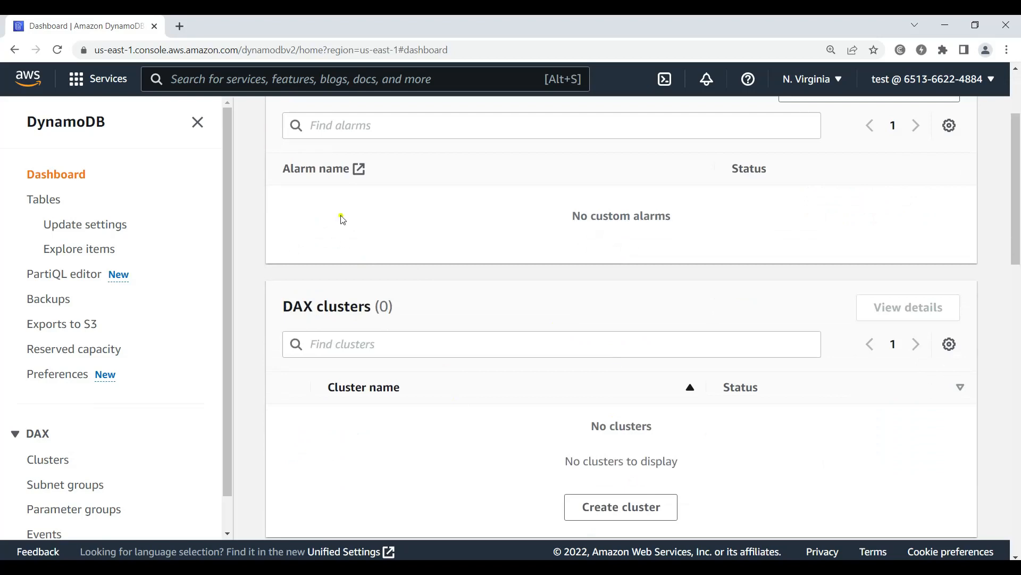
Return to the console home and open S3 to check the test user's access
click(39, 79)
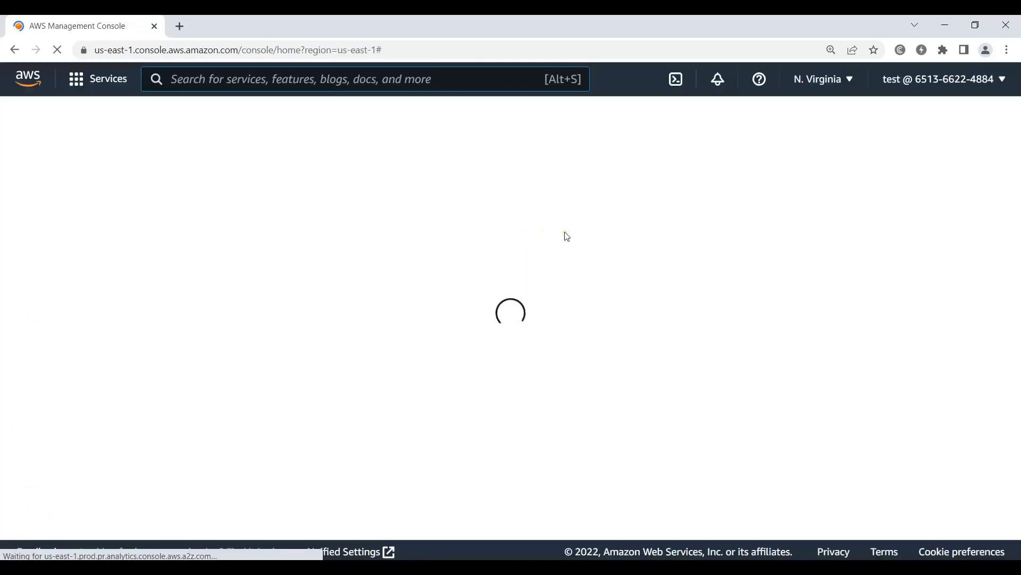
scroll(513, 262, down, 3)
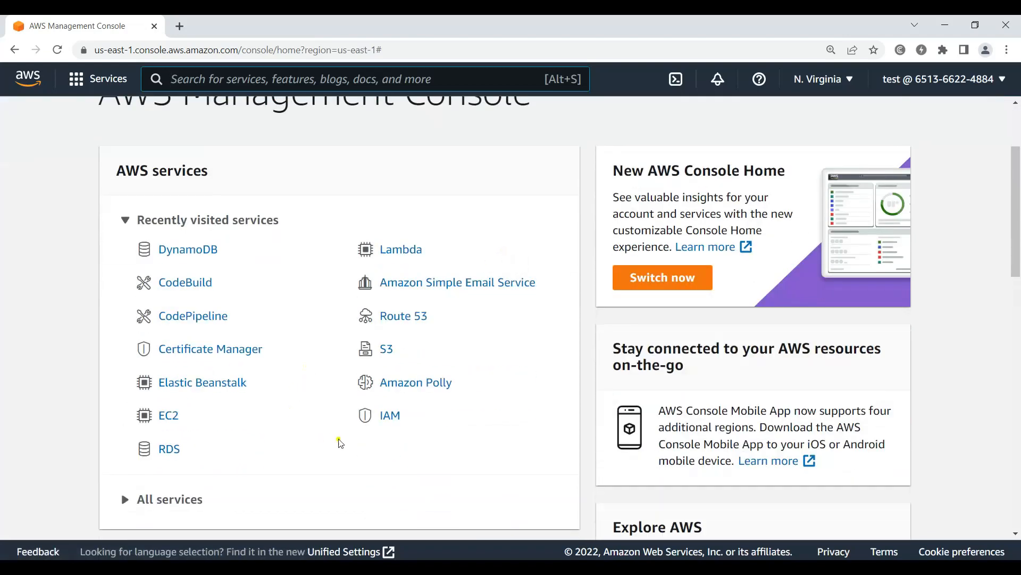
click(384, 350)
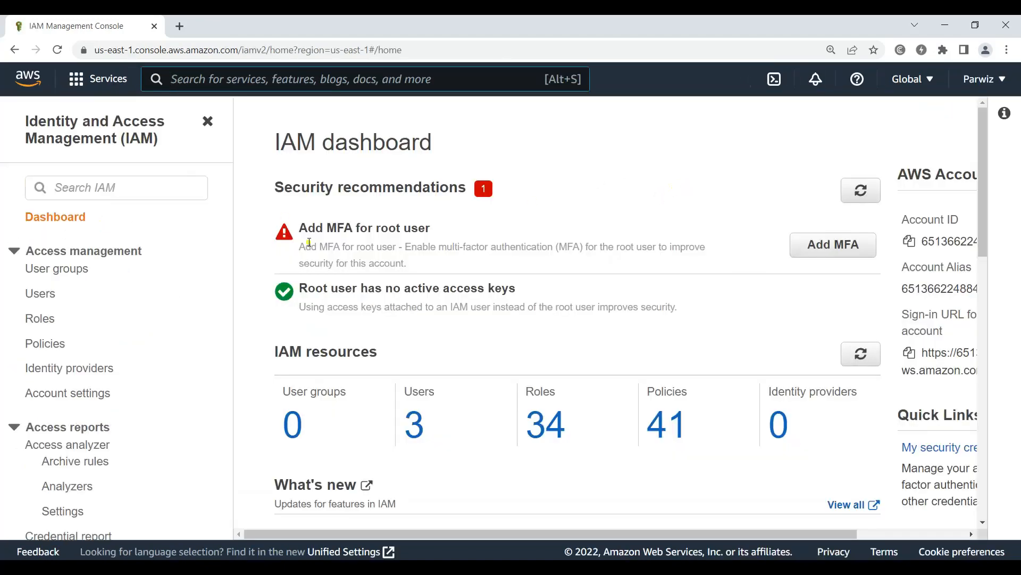
Open the test user from the IAM users list and go to its permissions policies
click(40, 293)
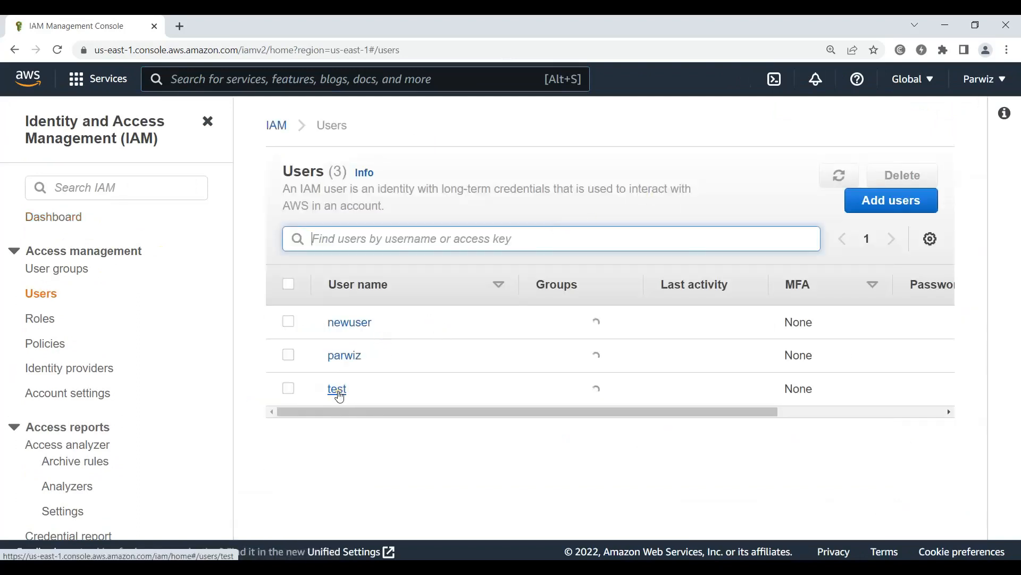
click(337, 390)
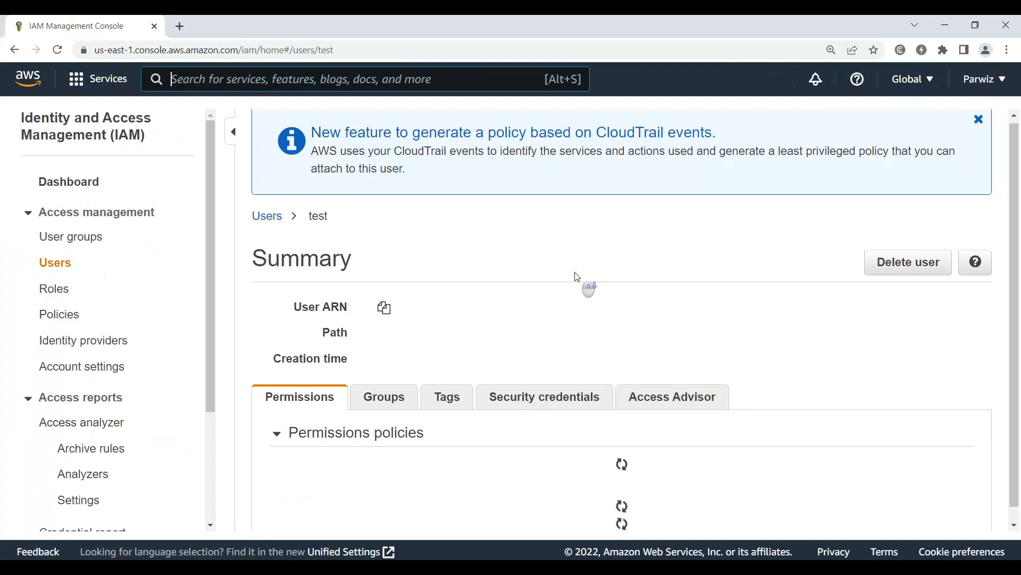
scroll(532, 409, down, 2)
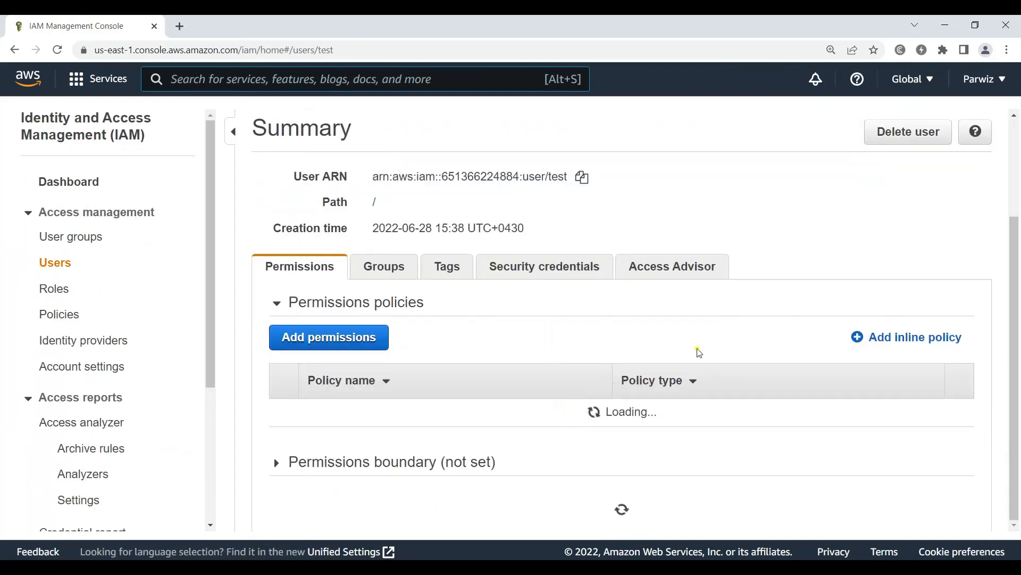
scroll(732, 301, down, 2)
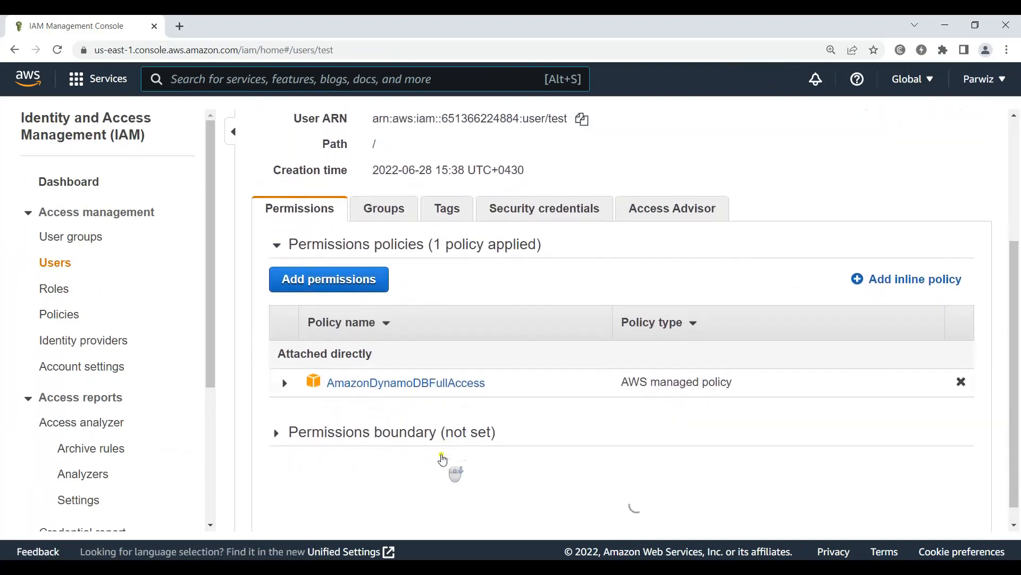
Examine the test user's attached AmazonDynamoDBFullAccess policy, permissions boundary and policy generation sections
click(285, 363)
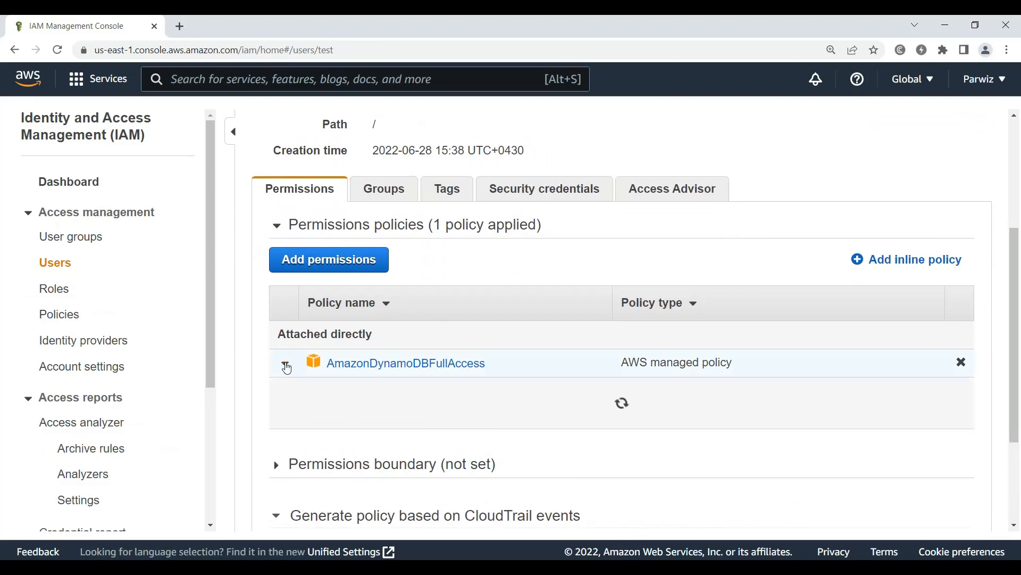
click(285, 364)
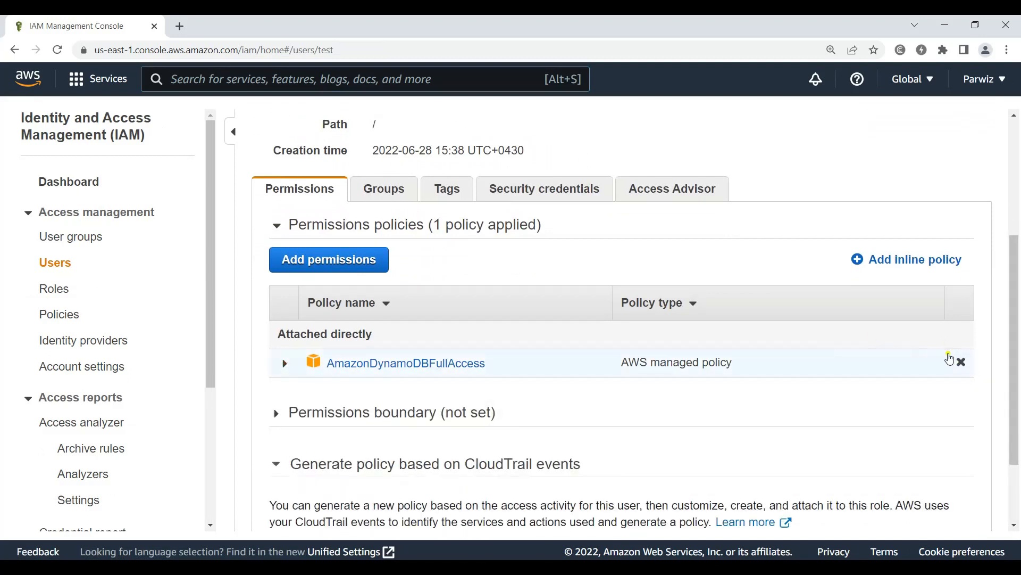
scroll(564, 314, down, 2)
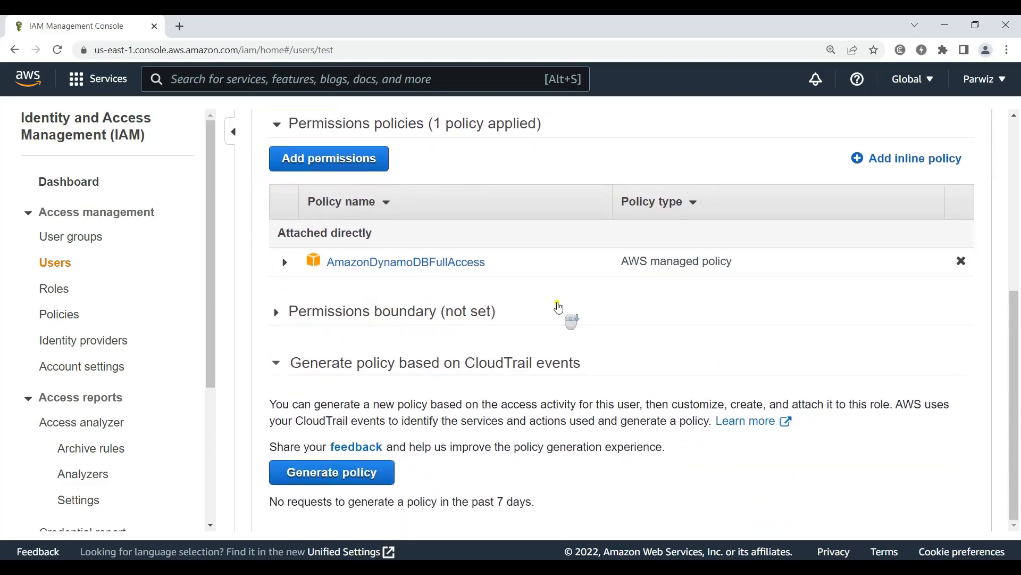
scroll(558, 315, up, 3)
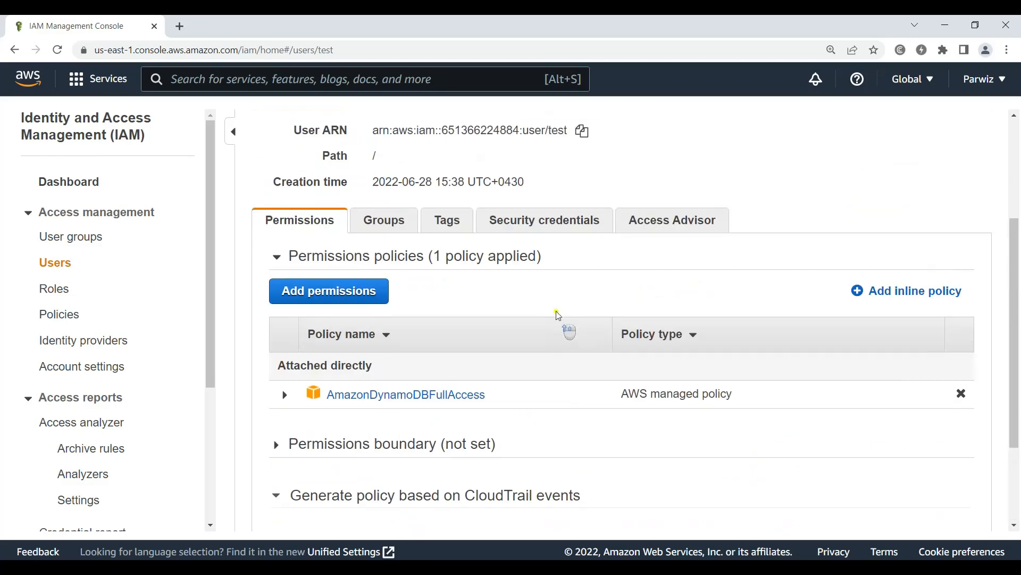
click(278, 444)
click(278, 450)
scroll(373, 298, up, 2)
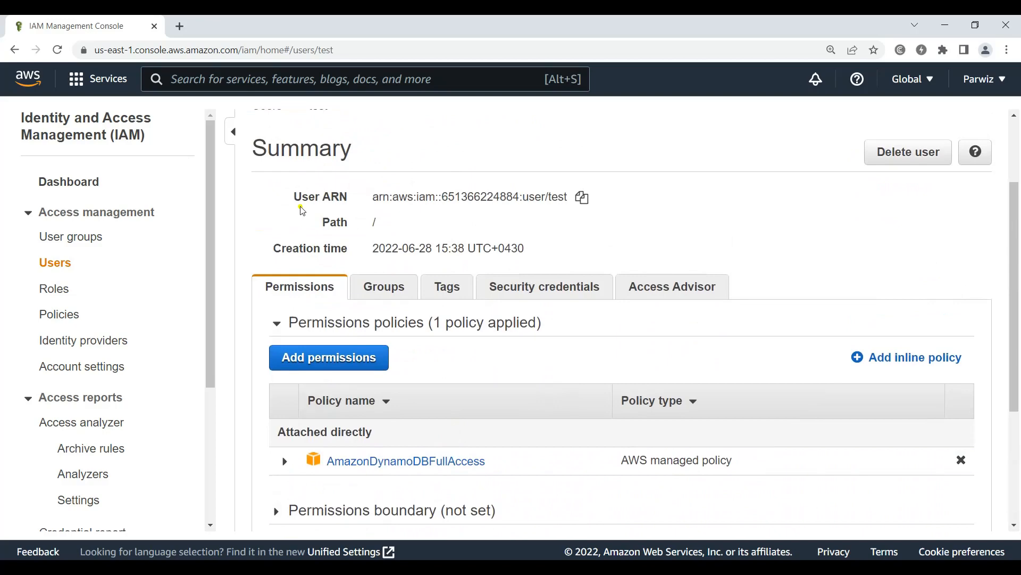
Find the AmazonS3FullAccess policy by searching for S3, attach it directly to the test user, and complete the review
click(332, 356)
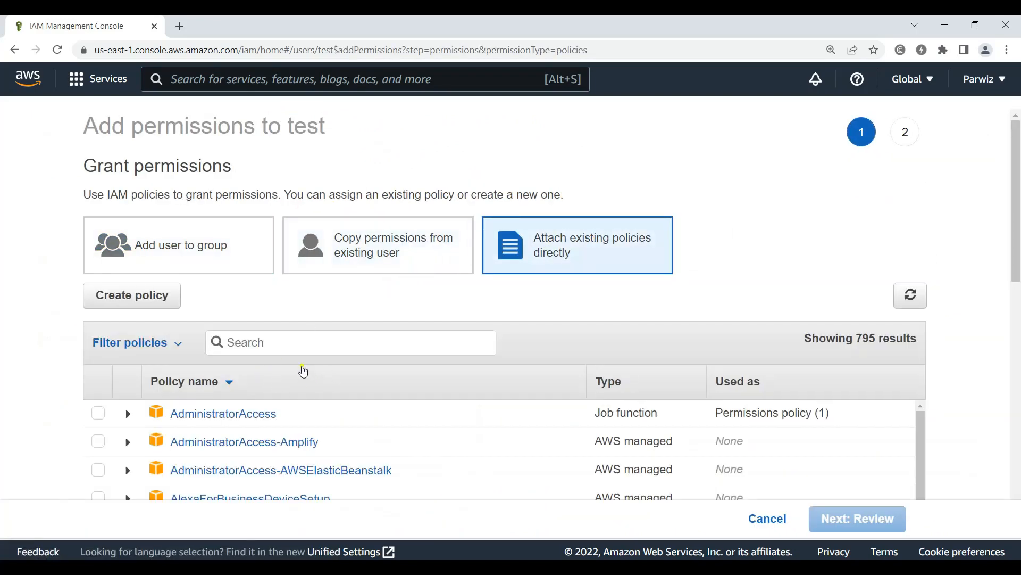
scroll(343, 368, down, 1)
click(312, 280)
text(S3)
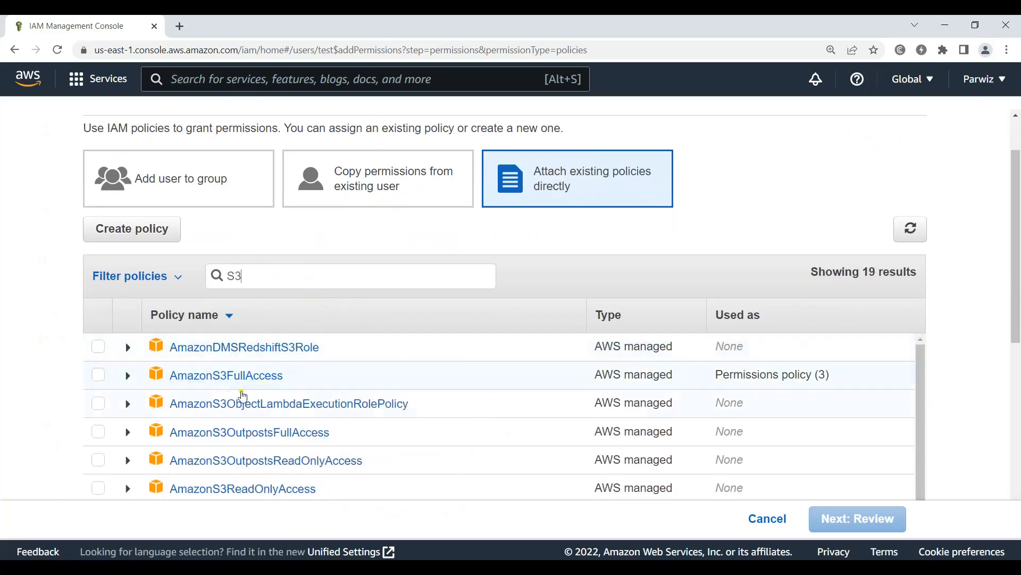
click(98, 375)
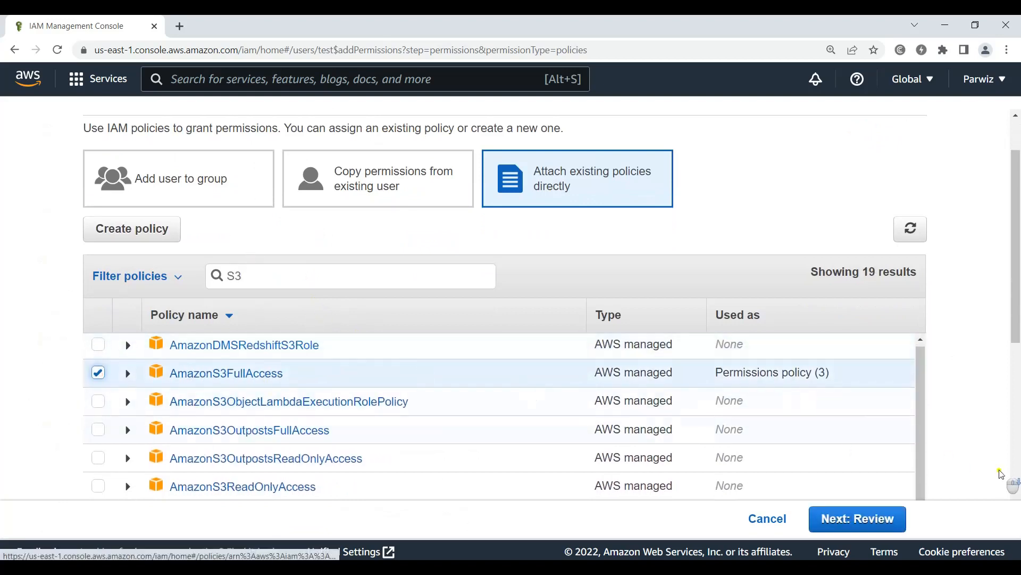
click(878, 518)
click(860, 518)
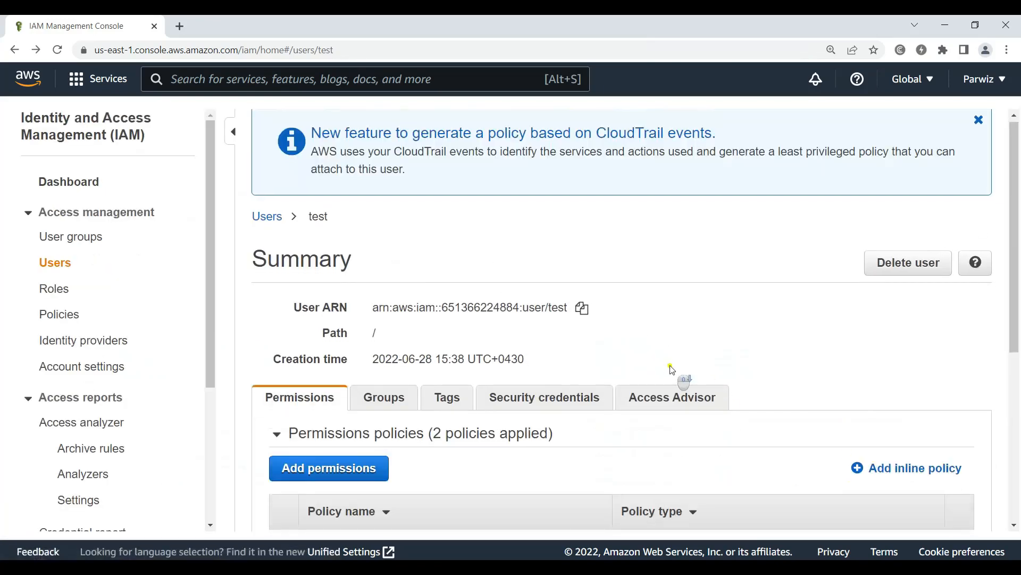
Review the policies attached to the test user and the user's ARN in the summary
scroll(679, 375, down, 3)
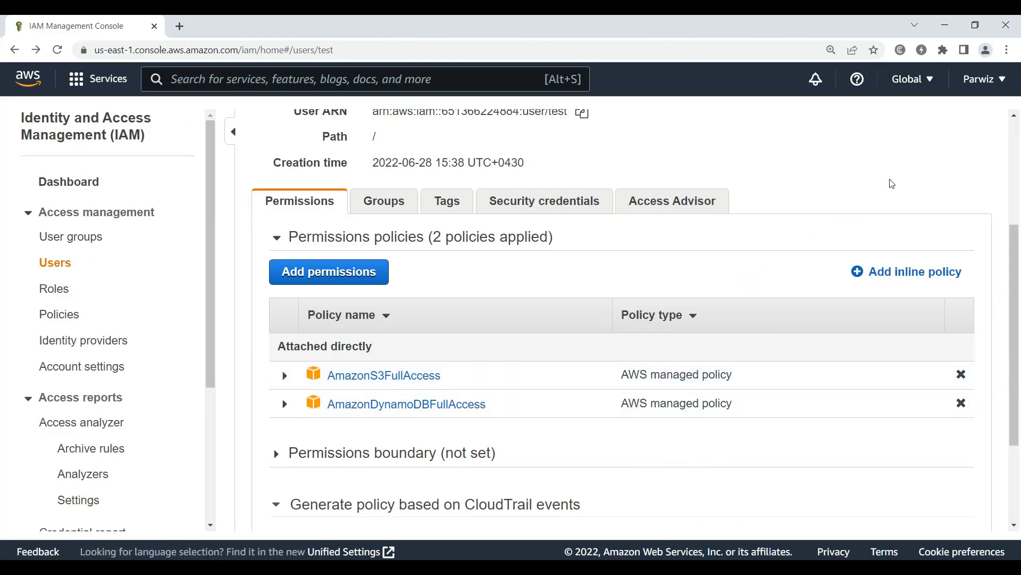
scroll(899, 194, up, 1)
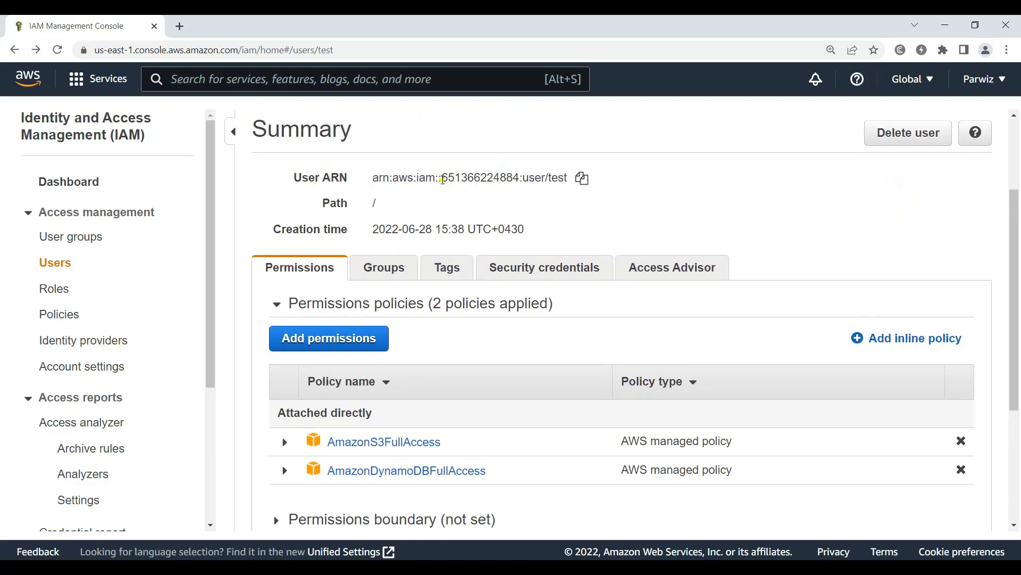
scroll(426, 383, down, 1)
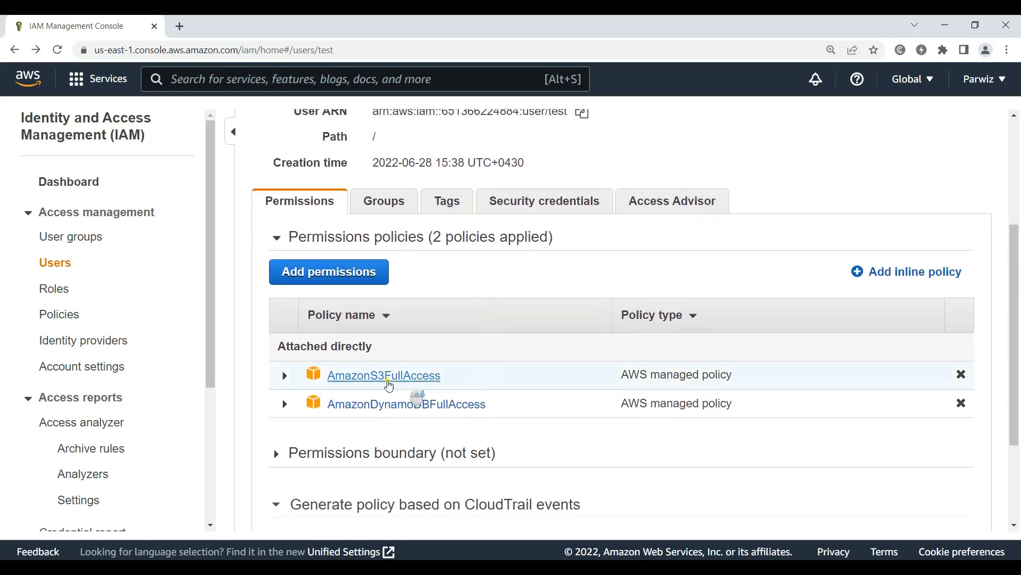
scroll(452, 213, up, 1)
triple_click(441, 178)
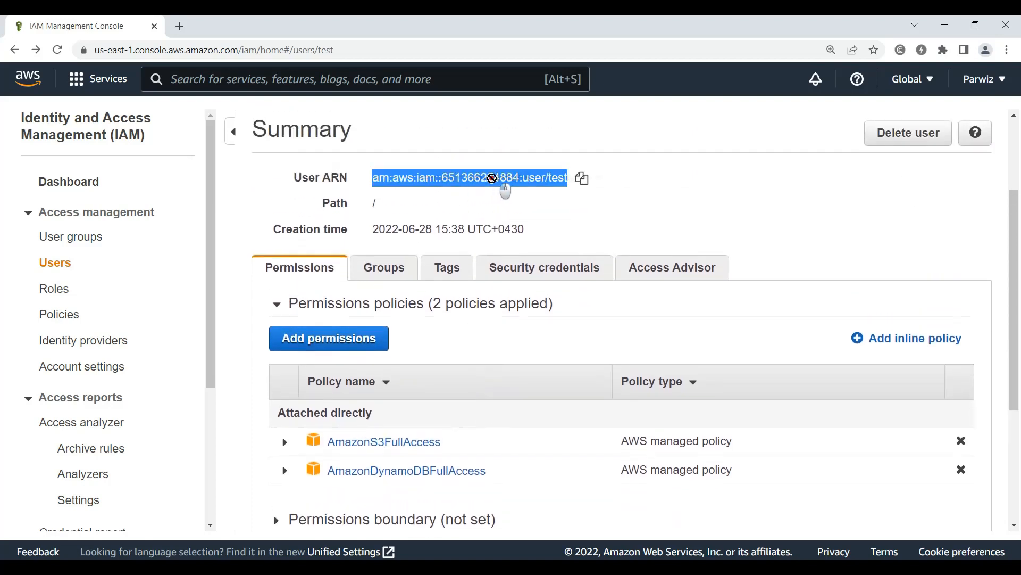
click(648, 201)
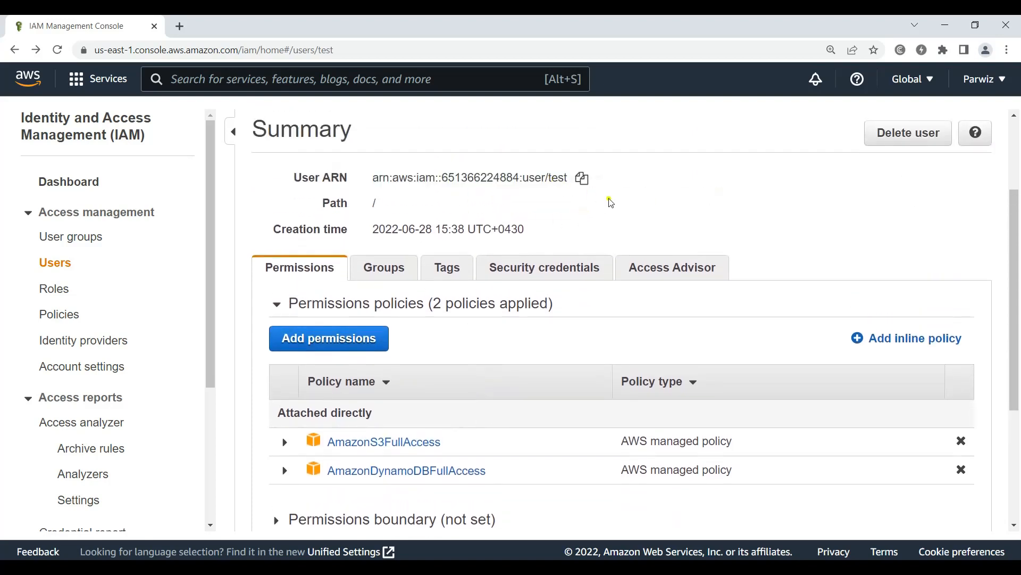
Look through the test user's permissions sections, group memberships and tags
scroll(610, 203, down, 3)
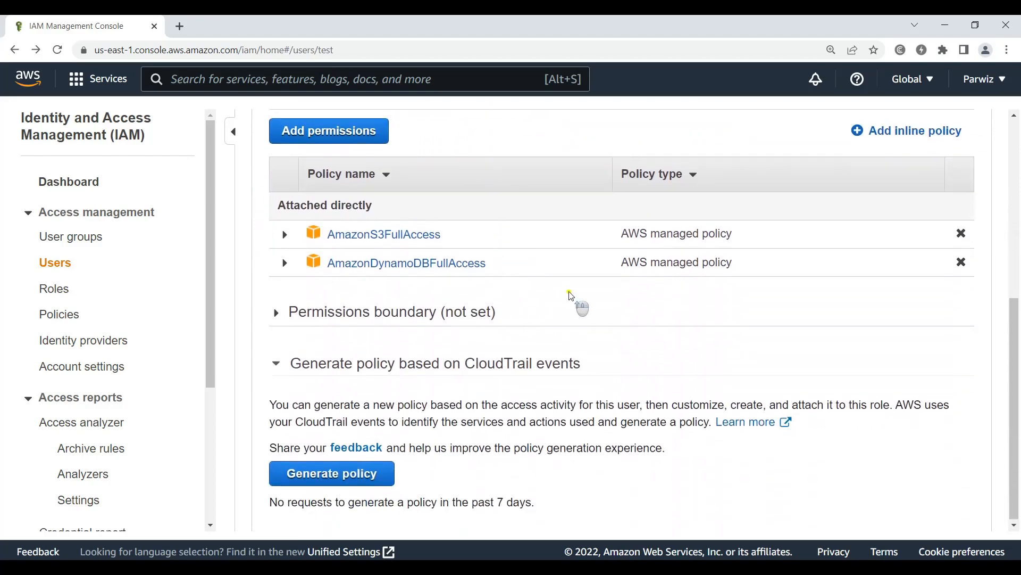
scroll(569, 294, up, 3)
click(398, 260)
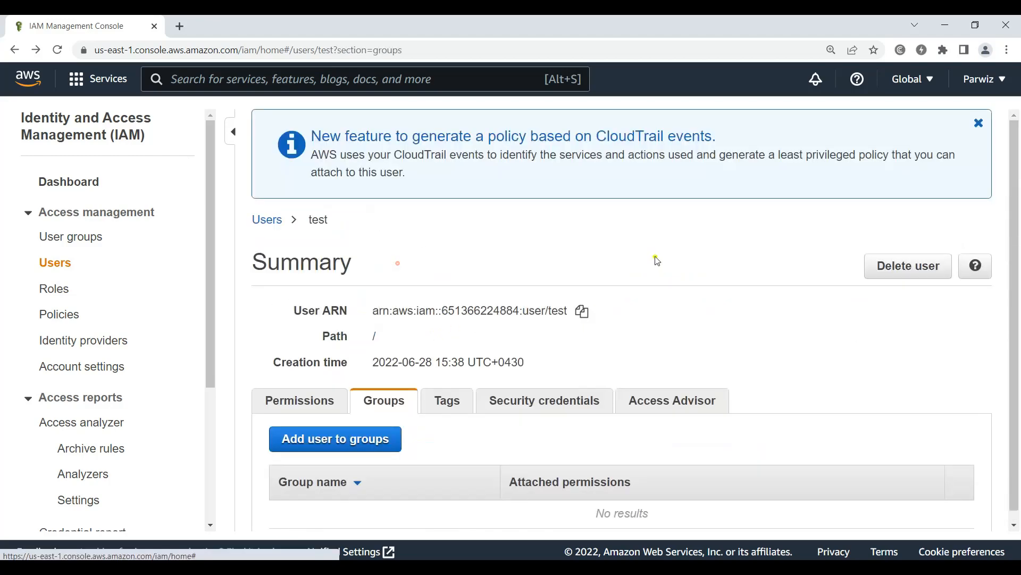
scroll(689, 429, down, 1)
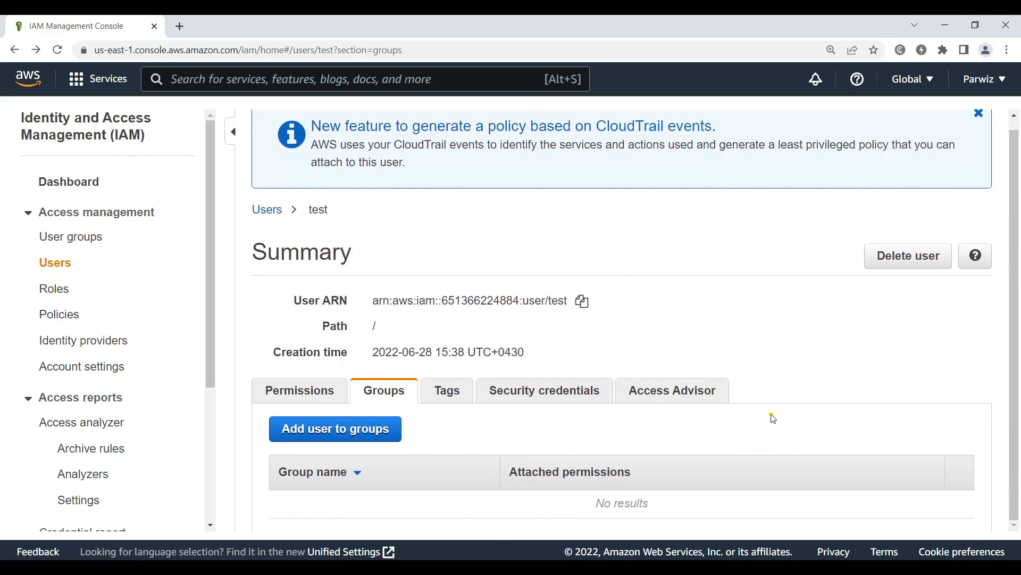
click(447, 389)
Open the test user's security credentials and examine the sign-in credentials, especially the console password status
click(532, 402)
scroll(809, 378, down, 3)
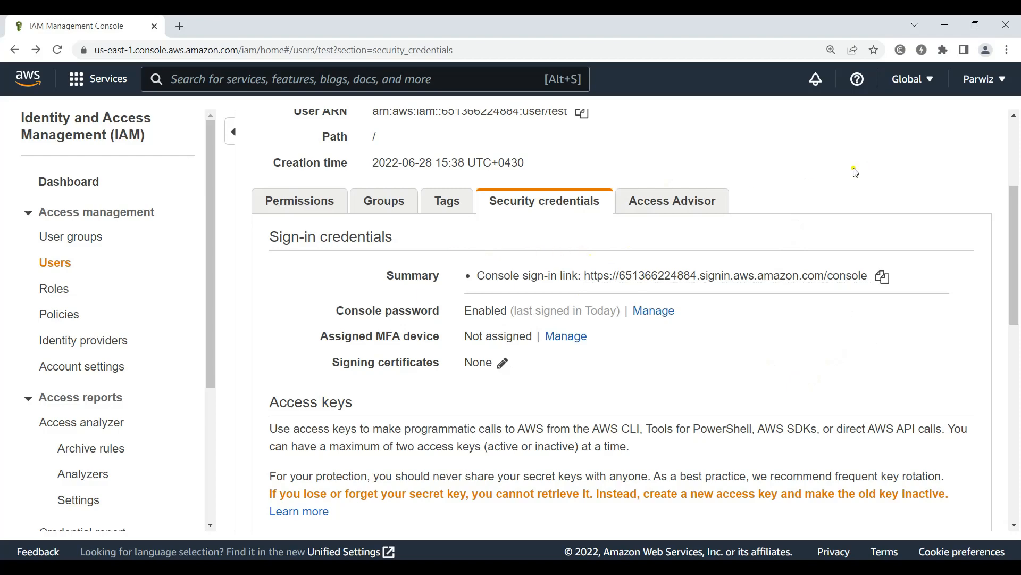
scroll(514, 310, up, 2)
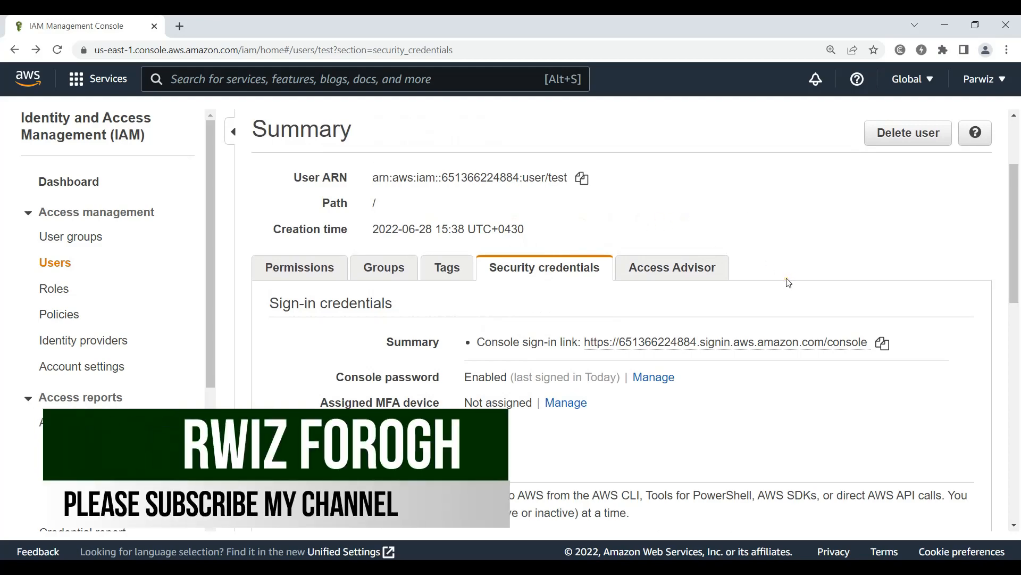
scroll(788, 282, down, 2)
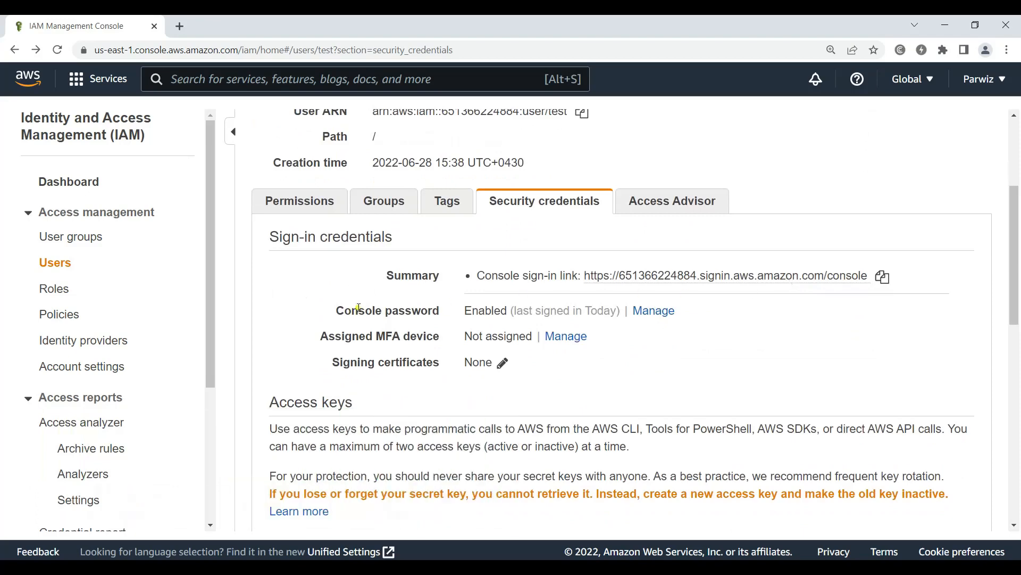
drag(346, 314, 461, 325)
double_click(472, 312)
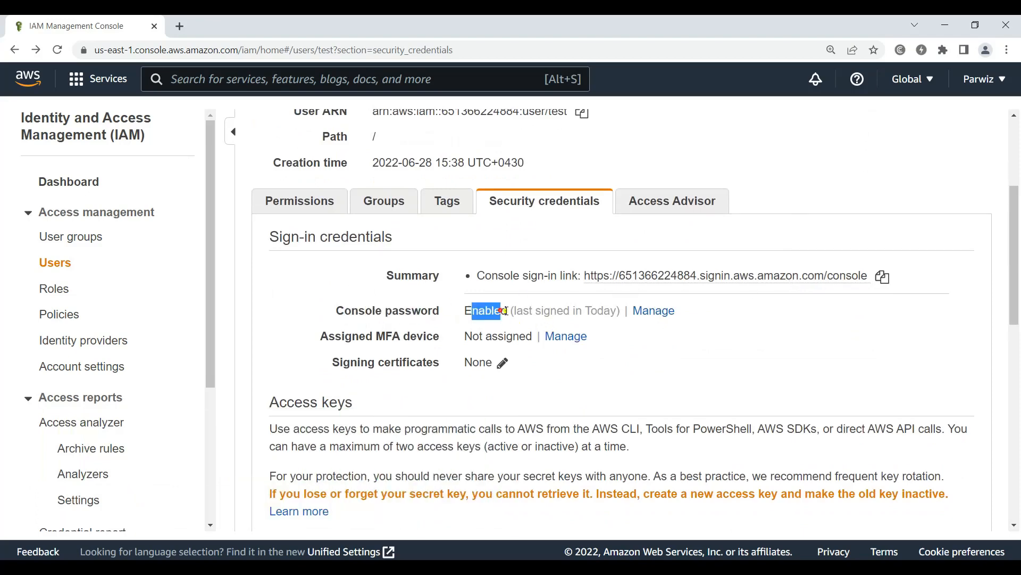
click(656, 366)
Create an access key for the test user, close the key details, and return to the sign-in credentials
scroll(732, 367, down, 3)
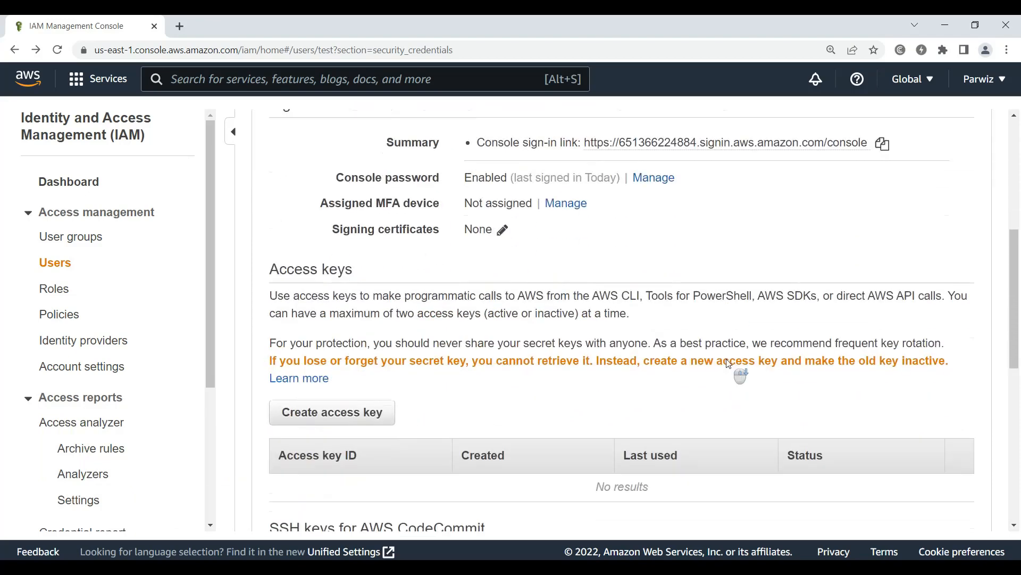
scroll(550, 346, down, 1)
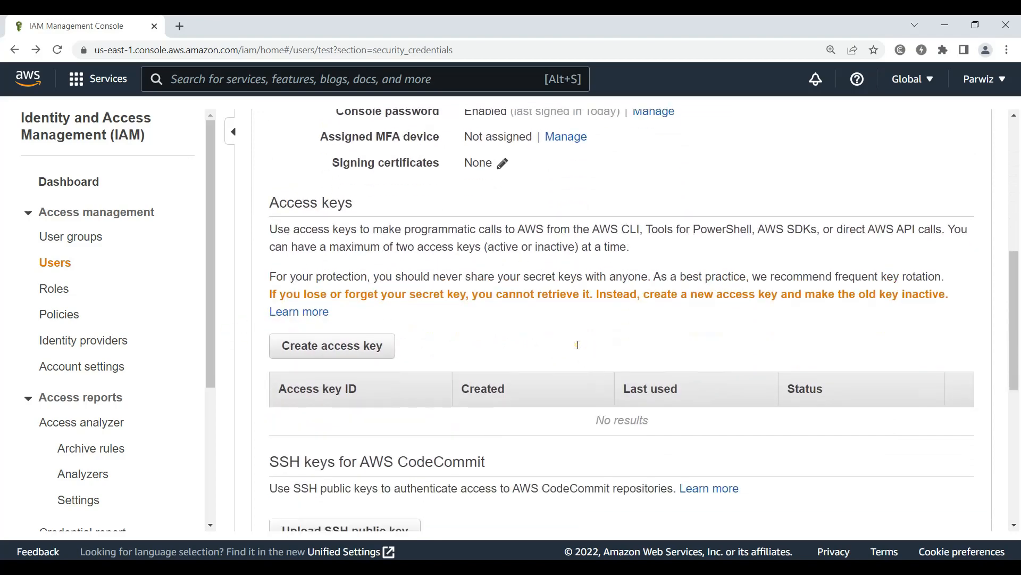
scroll(577, 345, down, 2)
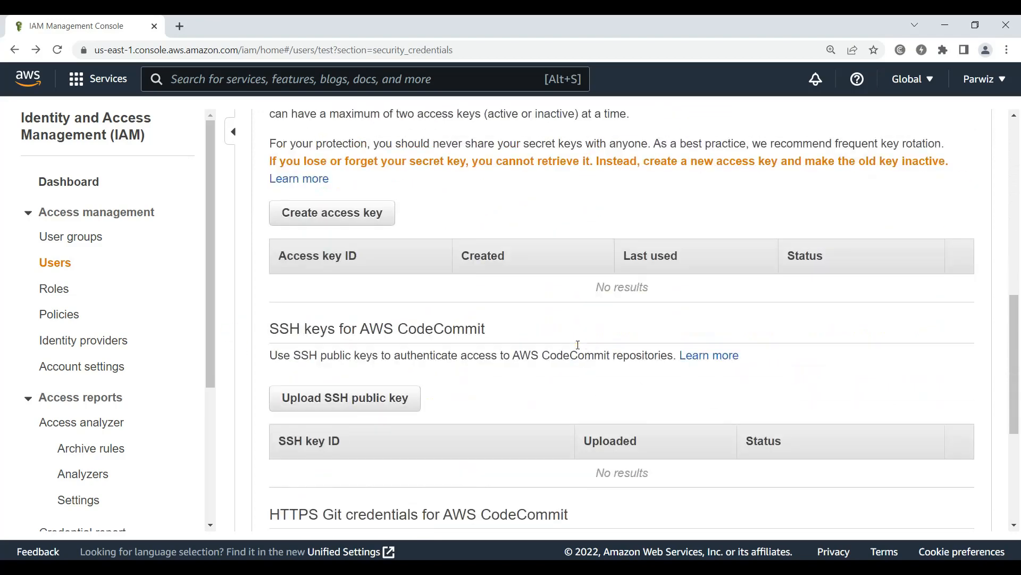
click(343, 213)
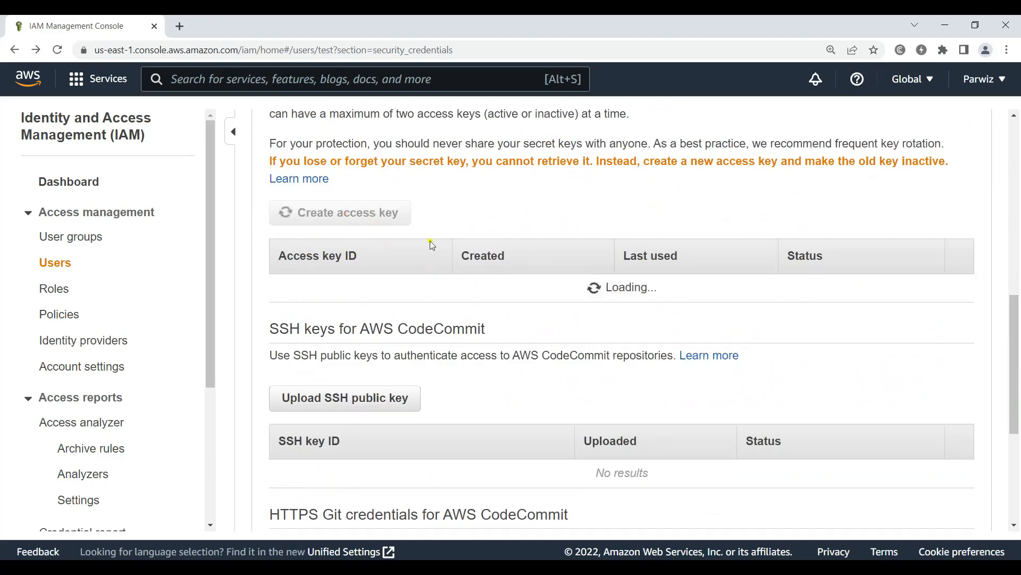
scroll(404, 388, down, 1)
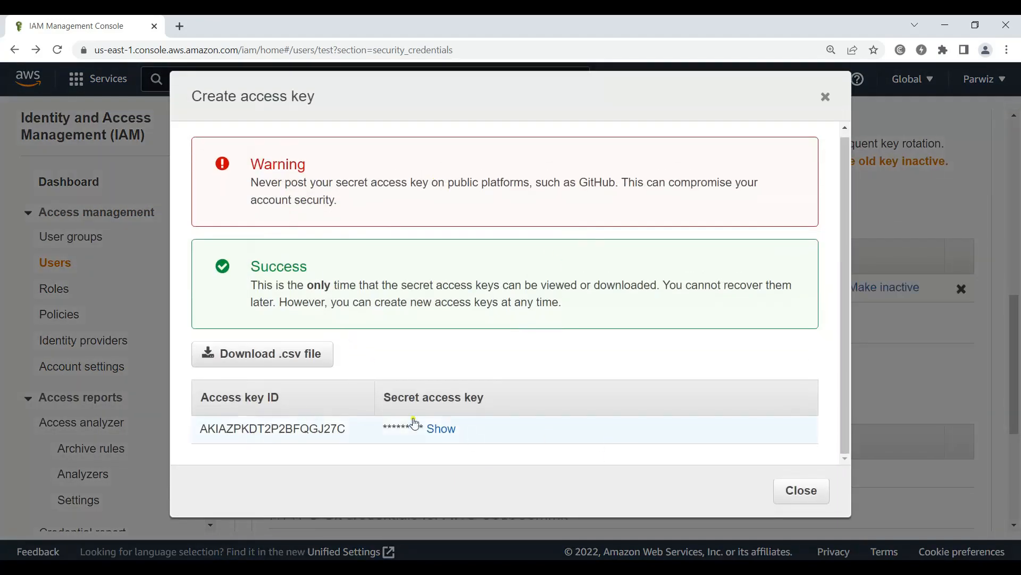
click(800, 492)
scroll(777, 358, up, 2)
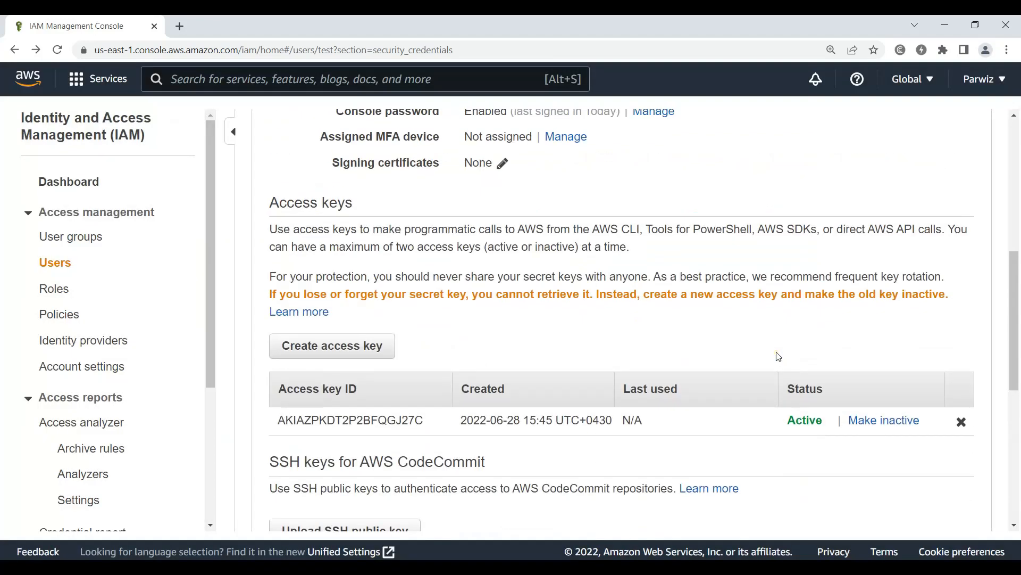
scroll(778, 357, up, 3)
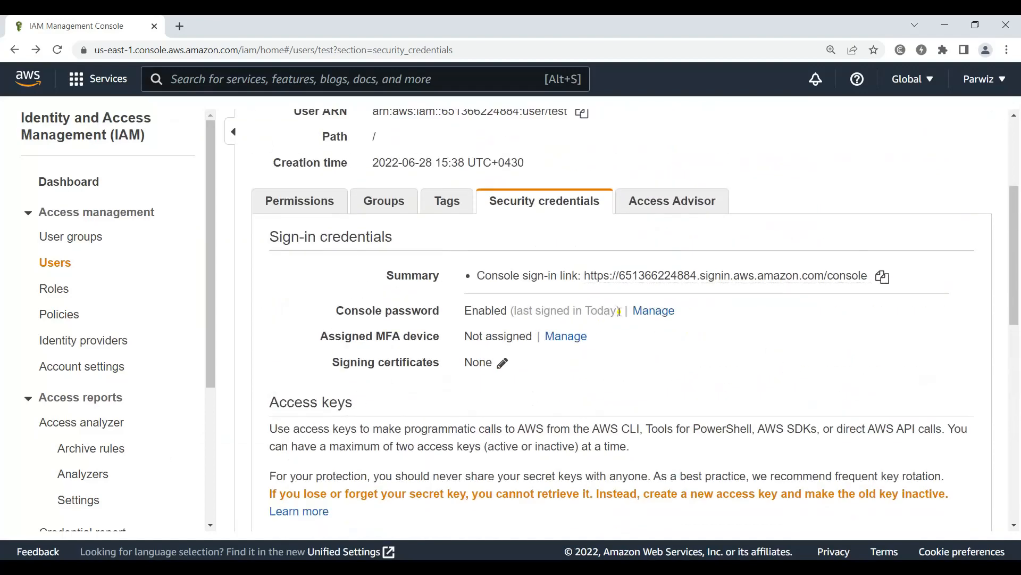